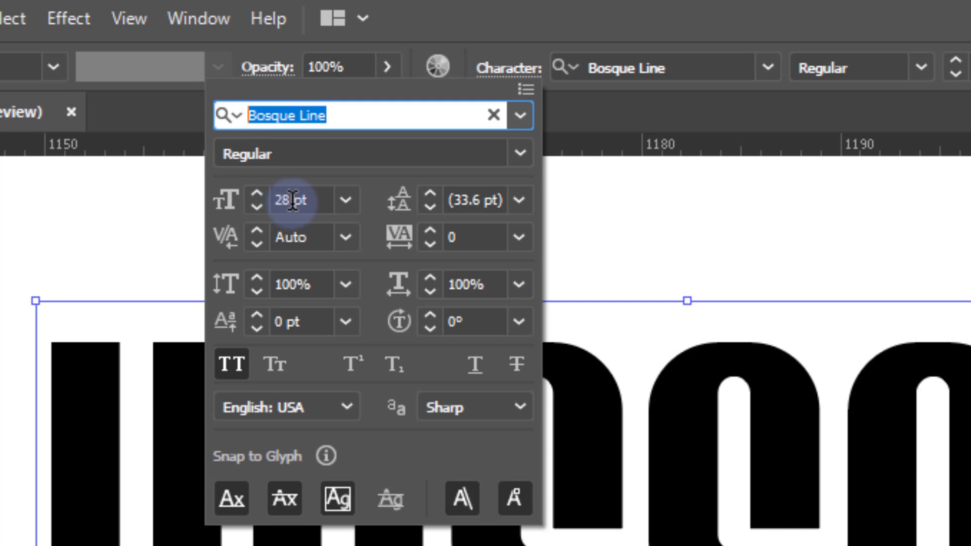
Check the font, style and size settings of the large word
{"action": "double_click", "coordinate": [281, 200]}
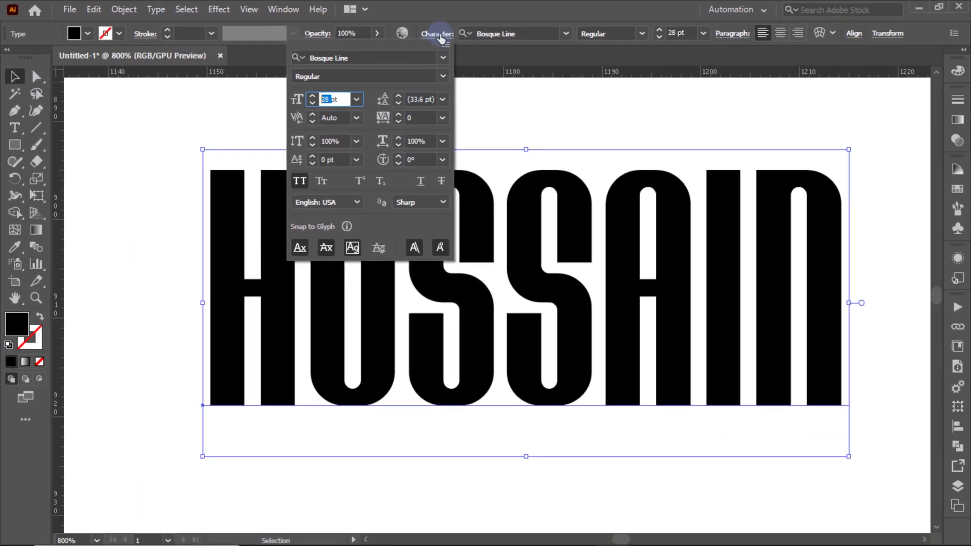
{"action": "left_click", "coordinate": [438, 34]}
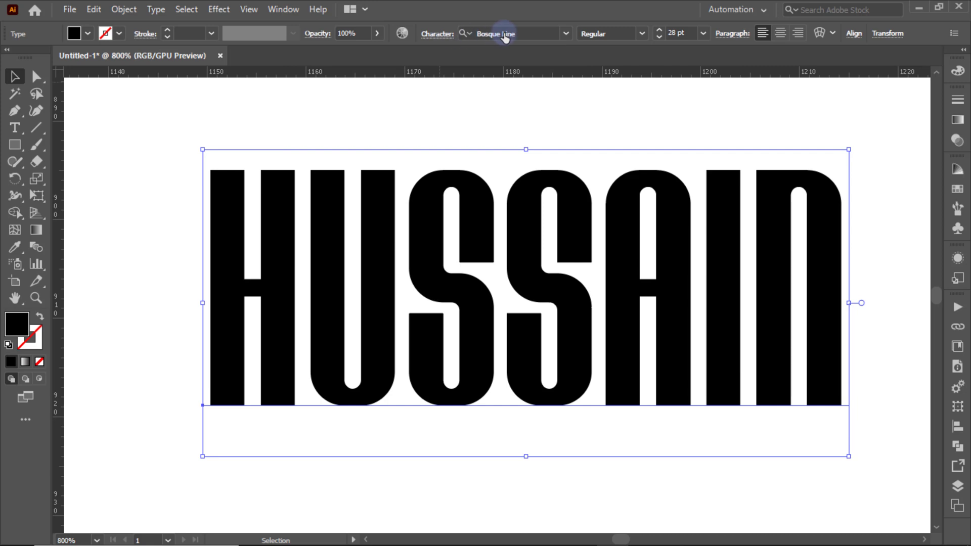
{"action": "left_click", "coordinate": [642, 37]}
{"action": "left_click", "coordinate": [626, 46]}
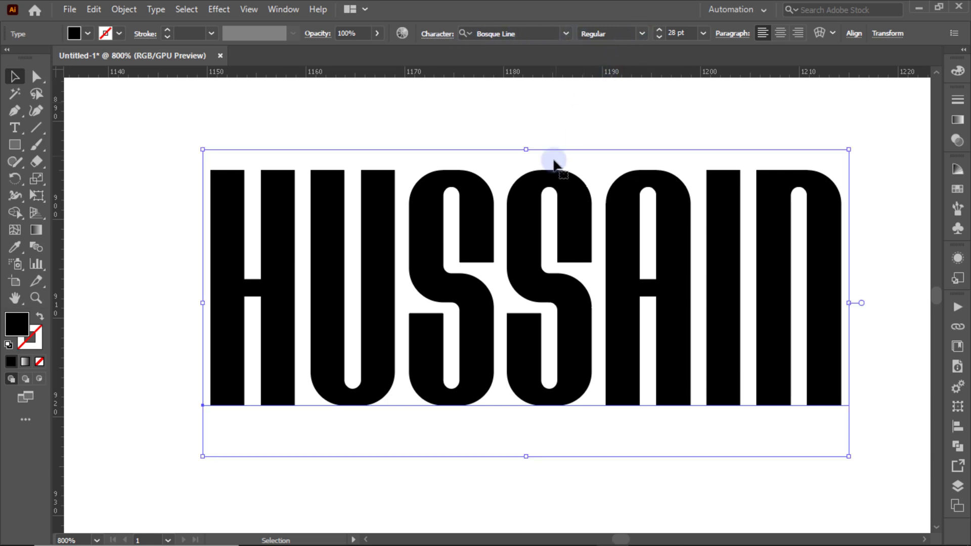
Convert the word to outlines and ungroup it into separate letter shapes
{"action": "right_click", "coordinate": [530, 221]}
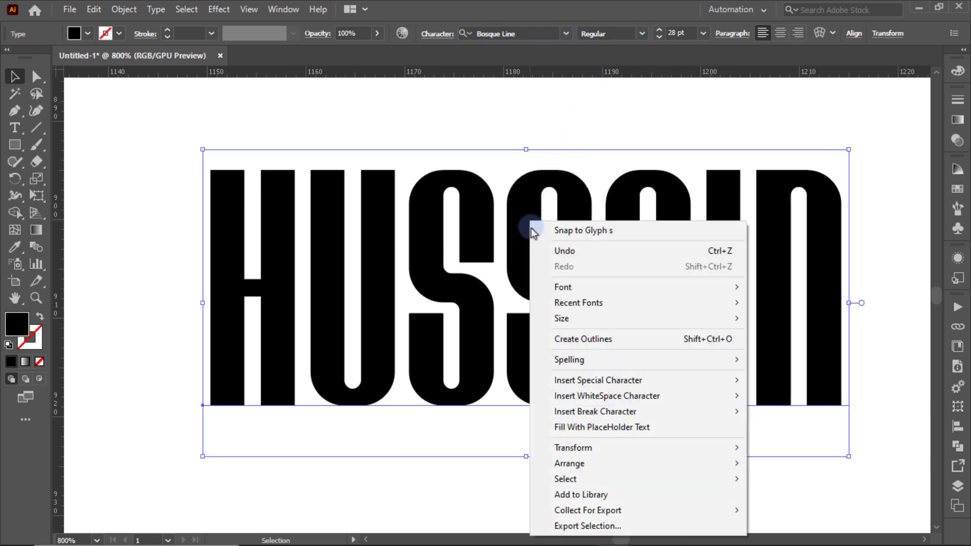
{"action": "left_click", "coordinate": [565, 339]}
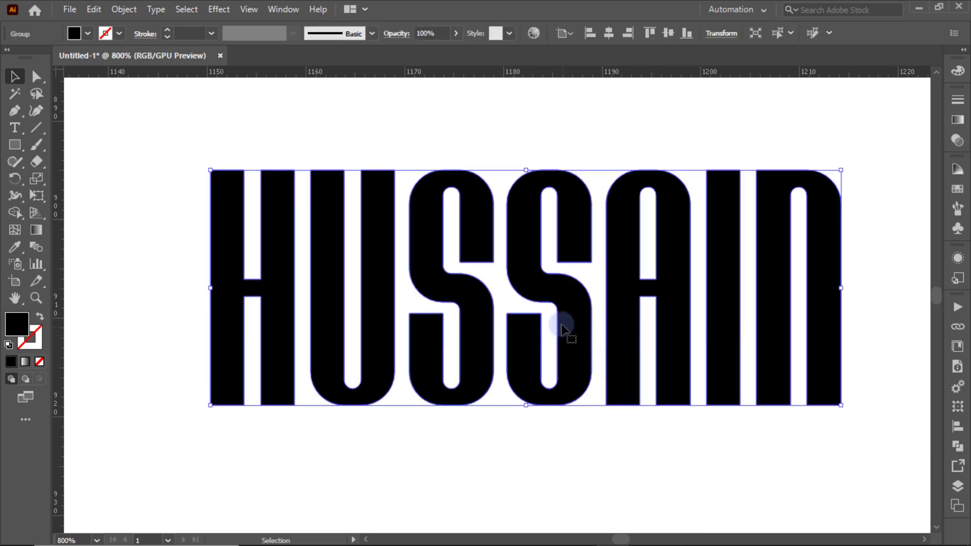
{"action": "right_click", "coordinate": [531, 222]}
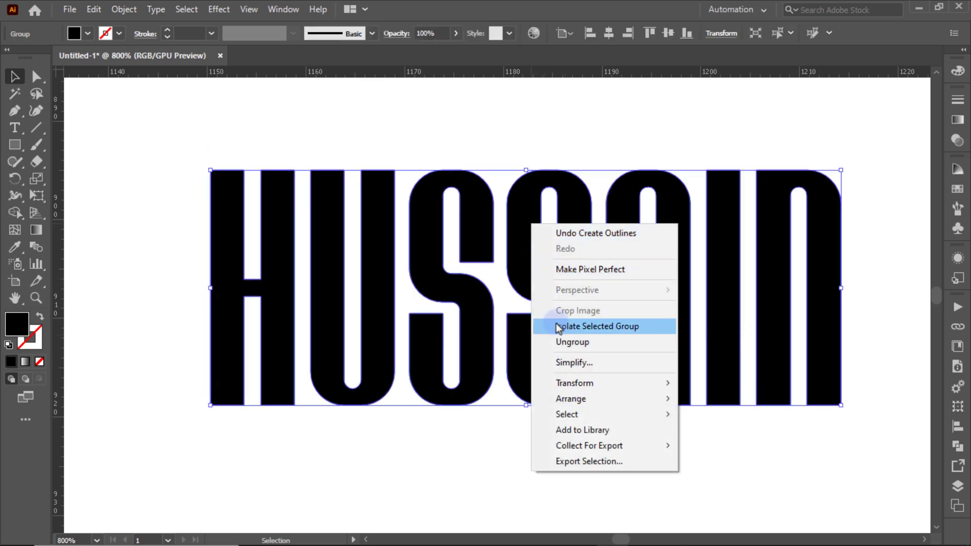
{"action": "left_click", "coordinate": [564, 342]}
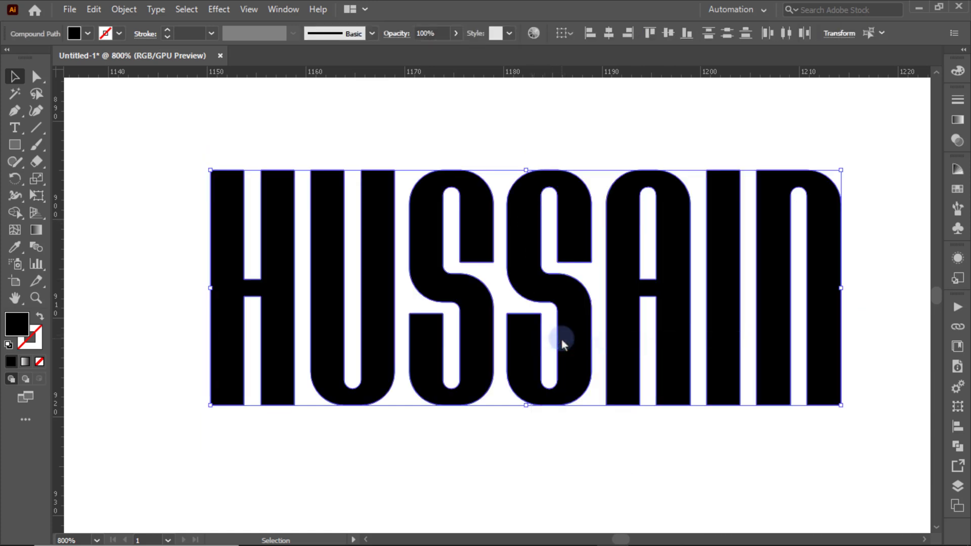
{"action": "left_click", "coordinate": [474, 135]}
Raise the crossbar of the H to the upper part of the letter by moving its anchor points
{"action": "key", "text": "space"}
{"action": "left_click_drag", "start_coordinate": [378, 264], "coordinate": [564, 268]}
{"action": "scroll", "coordinate": [424, 302], "scroll_direction": "up", "scroll_amount": 1}
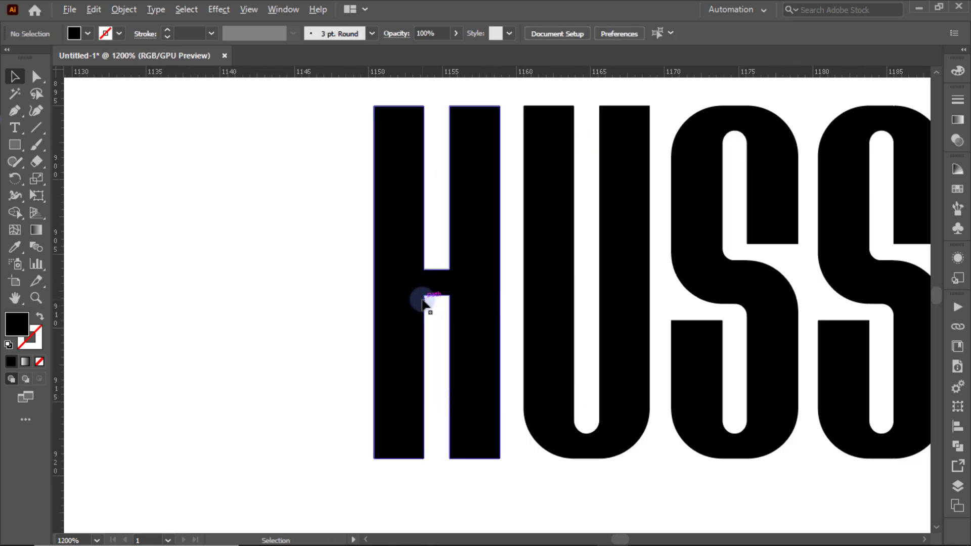
{"action": "left_click_drag", "start_coordinate": [416, 296], "coordinate": [447, 313]}
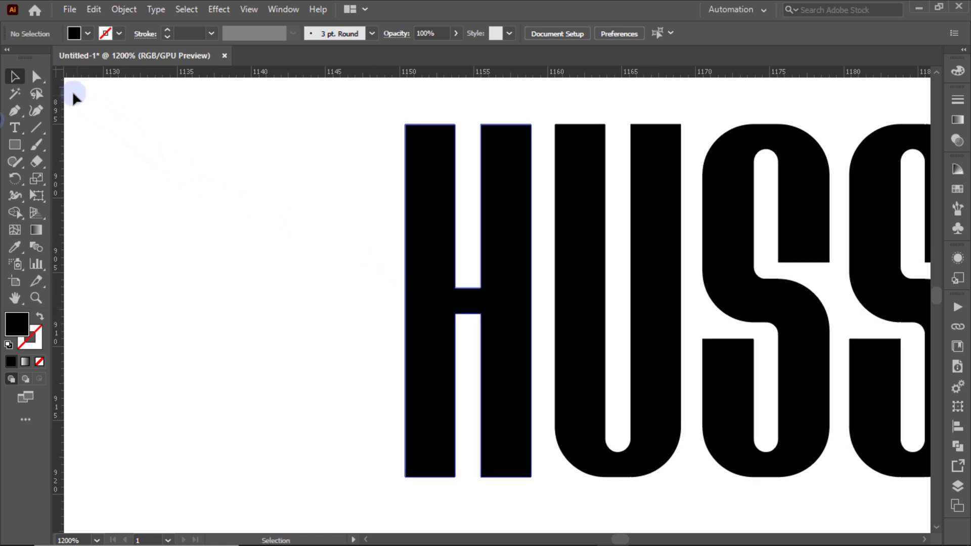
{"action": "left_click", "coordinate": [36, 76]}
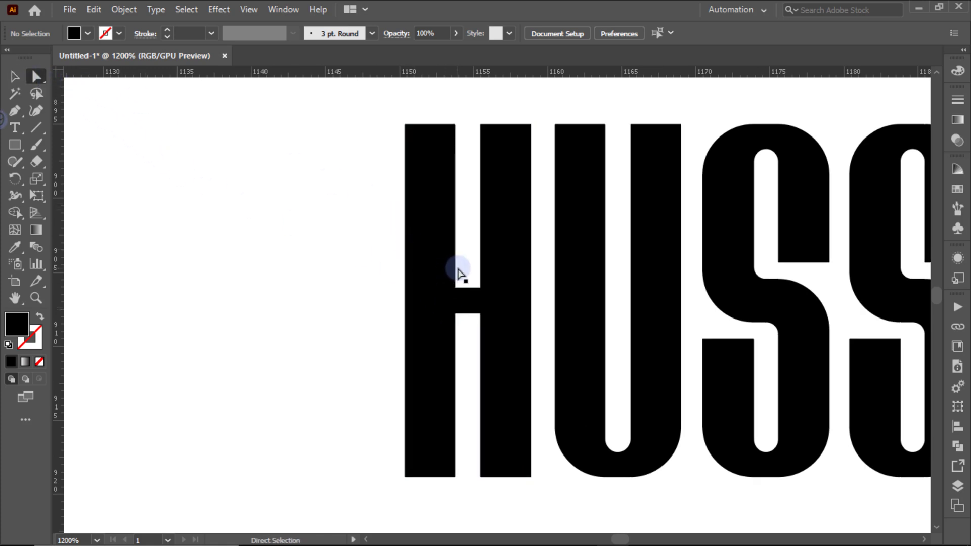
{"action": "left_click", "coordinate": [462, 299]}
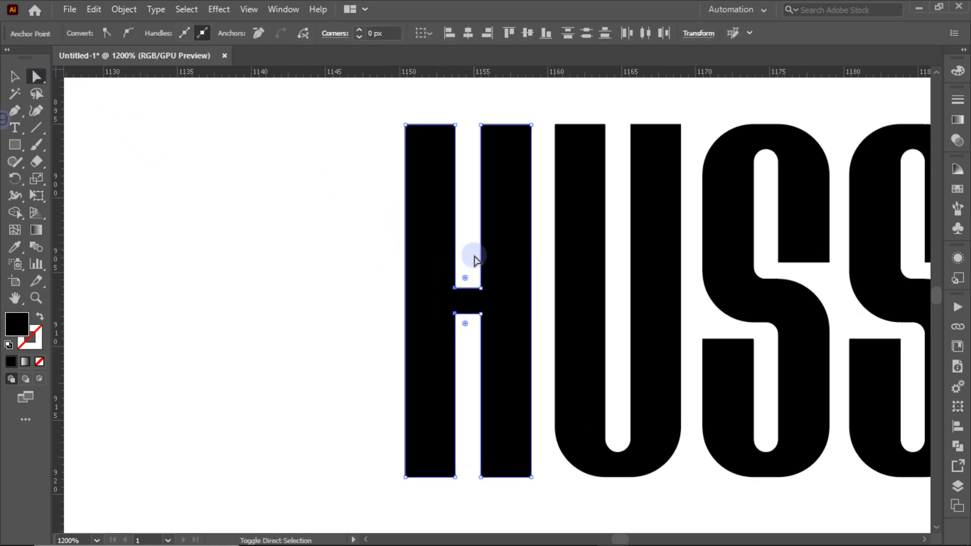
{"action": "left_click_drag", "start_coordinate": [472, 308], "coordinate": [466, 218]}
Shorten the right stem of the H from below so it ends around the letter's mid-height
{"action": "left_click", "coordinate": [554, 283]}
{"action": "left_click_drag", "start_coordinate": [473, 461], "coordinate": [521, 353]}
{"action": "left_click_drag", "start_coordinate": [520, 295], "coordinate": [520, 295]}
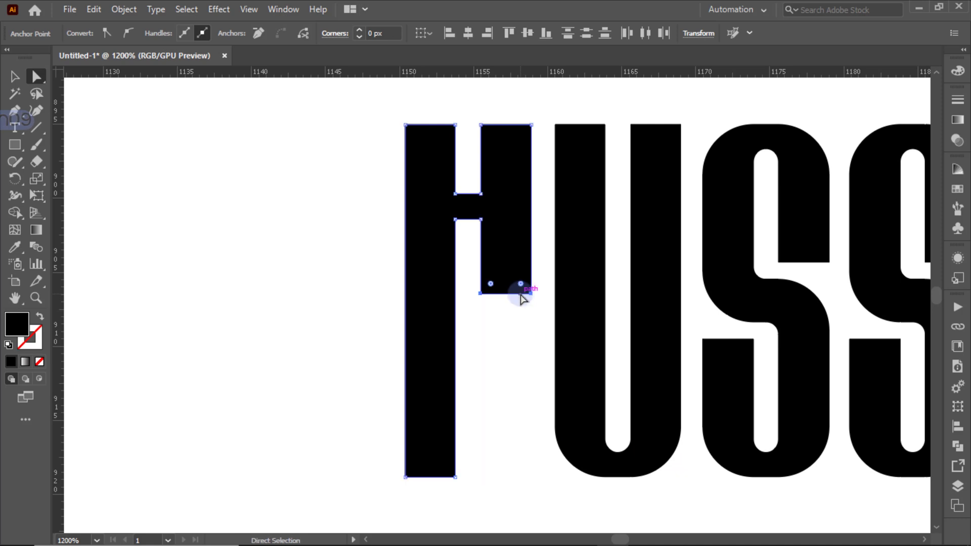
Shorten the left stem of the U from above so its top edge sits just below the H's shortened stem
{"action": "left_click", "coordinate": [548, 264]}
{"action": "left_click_drag", "start_coordinate": [550, 112], "coordinate": [586, 332]}
{"action": "left_click", "coordinate": [613, 304]}
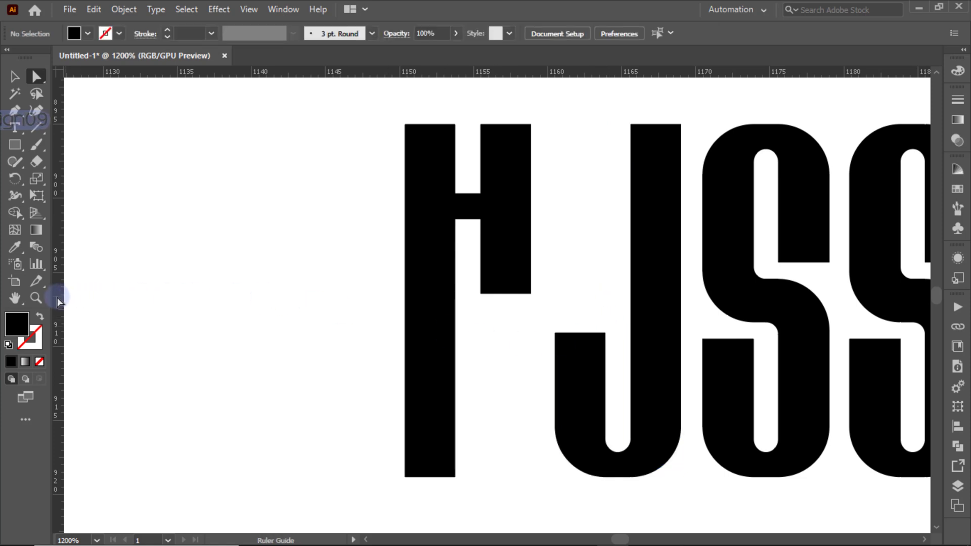
Place a vertical guide on the inner edge of the H's right stem and align the U's left edge to it
{"action": "left_click_drag", "start_coordinate": [58, 302], "coordinate": [480, 301]}
{"action": "left_click", "coordinate": [605, 381]}
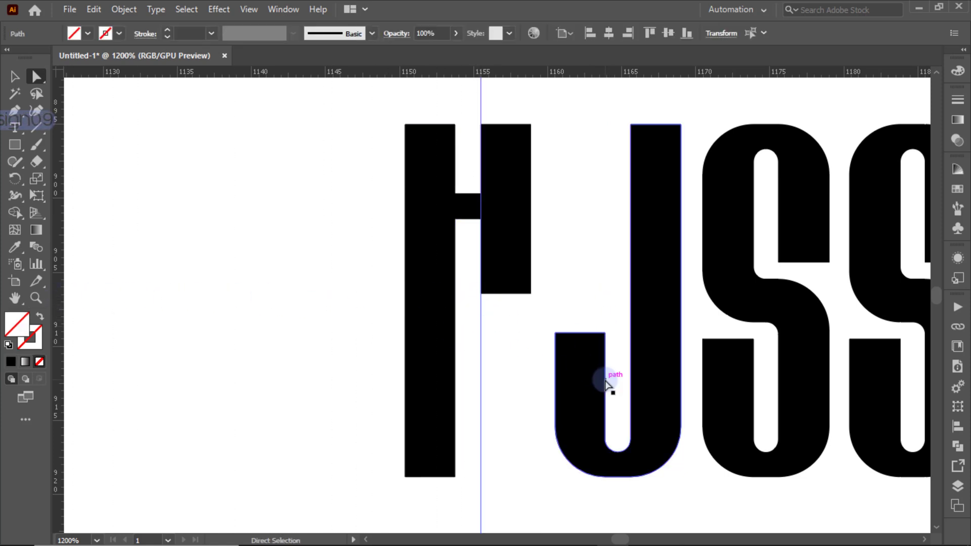
{"action": "left_click_drag", "start_coordinate": [603, 385], "coordinate": [529, 377]}
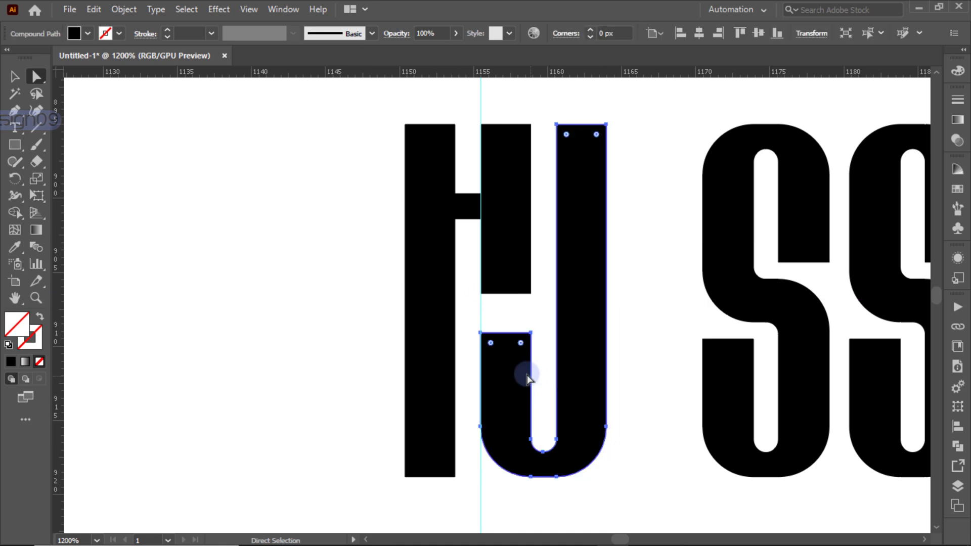
{"action": "left_click", "coordinate": [622, 282]}
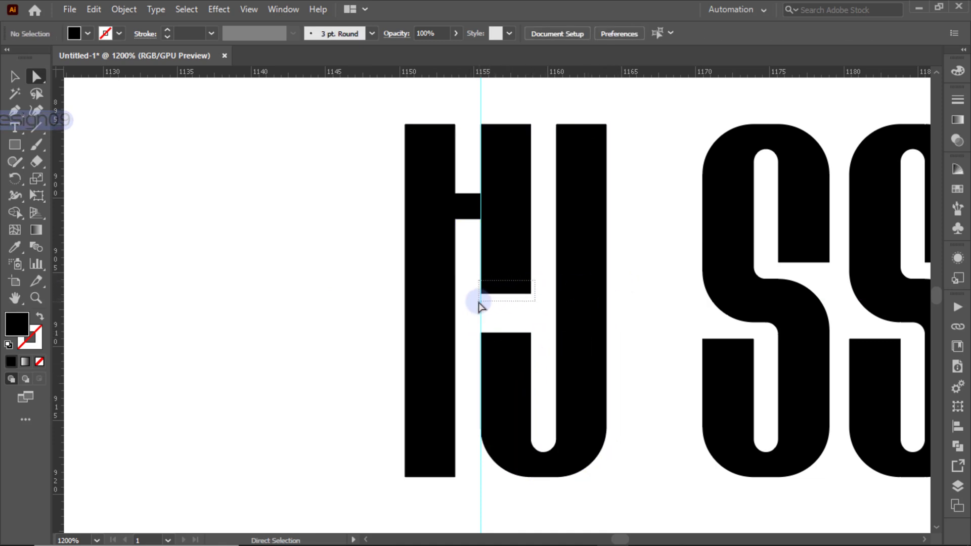
Extend the H's right stem down to meet the U, and move the first S horizontally close beside the U
{"action": "left_click_drag", "start_coordinate": [479, 302], "coordinate": [502, 335]}
{"action": "left_click", "coordinate": [629, 319]}
{"action": "left_click_drag", "start_coordinate": [640, 319], "coordinate": [528, 321]}
{"action": "left_click_drag", "start_coordinate": [684, 335], "coordinate": [611, 335]}
{"action": "left_click", "coordinate": [665, 309]}
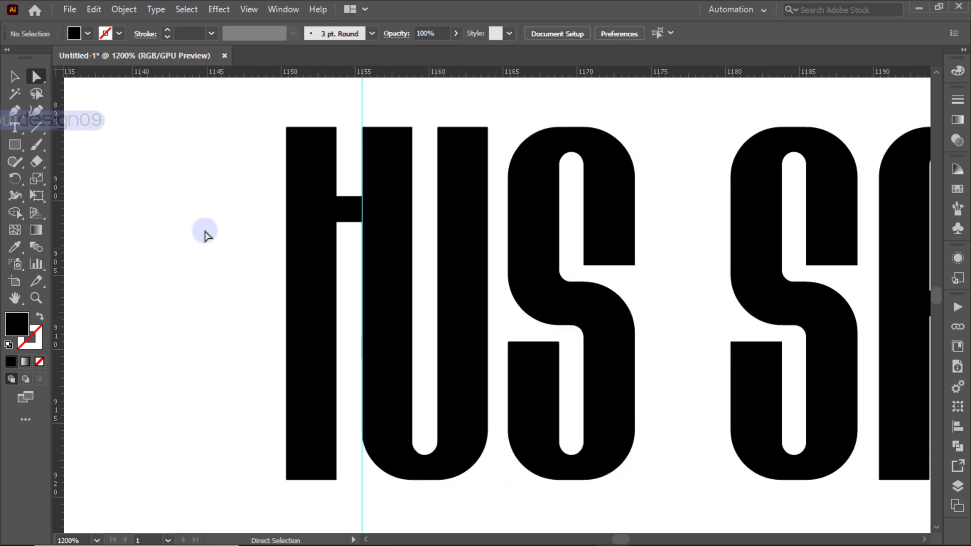
Draw a vertical line through the centre of the first S's top curve and divide the letter there with Shape Builder, using a black fill
{"action": "left_click", "coordinate": [36, 130]}
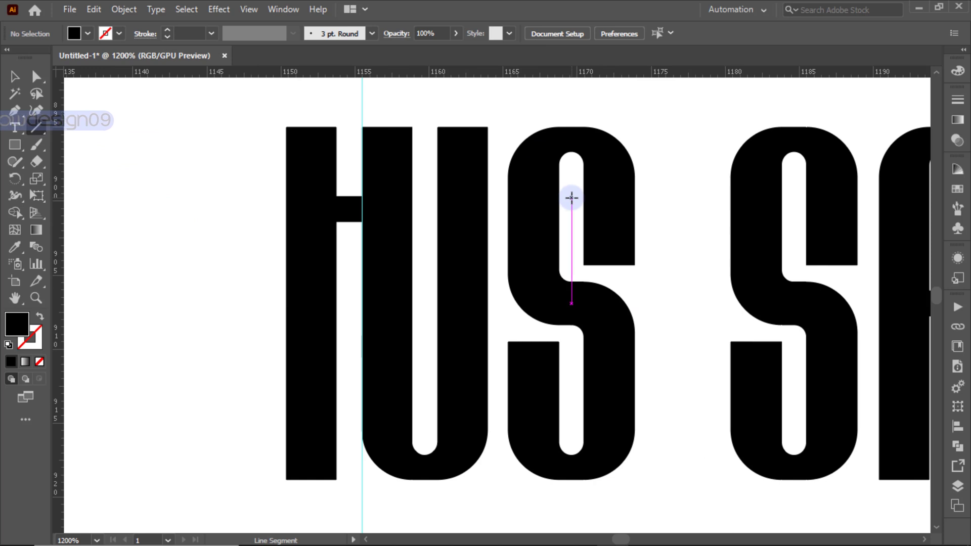
{"action": "left_click_drag", "start_coordinate": [571, 197], "coordinate": [571, 99]}
{"action": "left_click", "coordinate": [12, 78]}
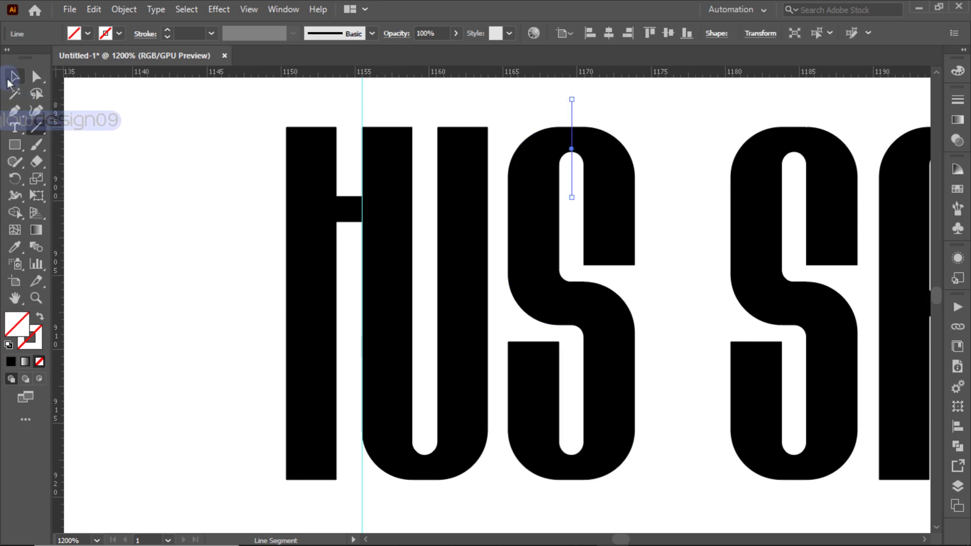
{"action": "left_click", "coordinate": [563, 172], "text": "shift"}
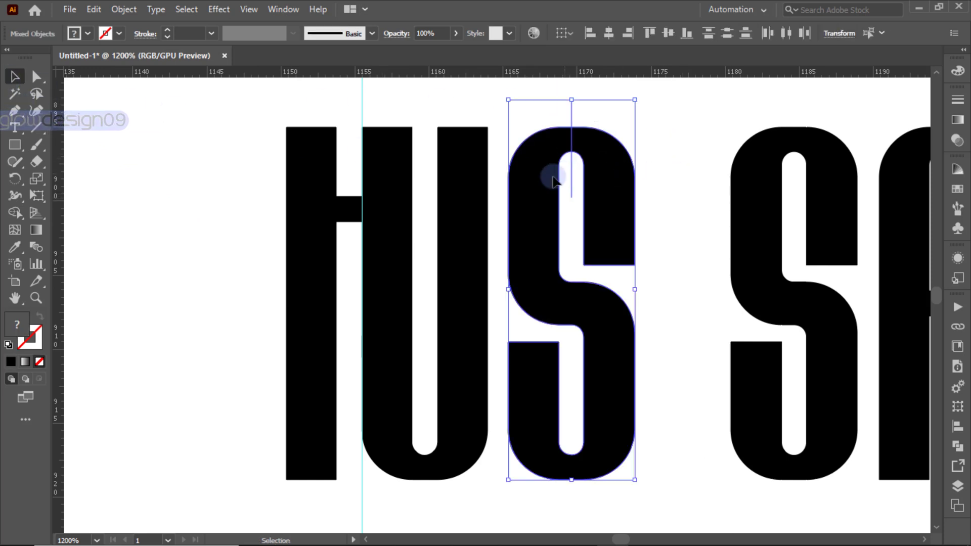
{"action": "left_click", "coordinate": [20, 216]}
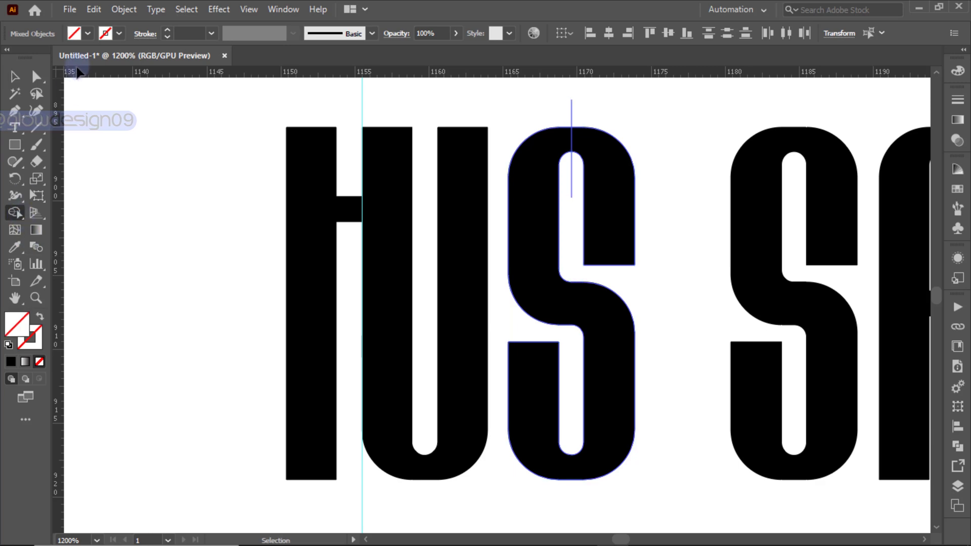
{"action": "left_click", "coordinate": [84, 38]}
{"action": "left_click", "coordinate": [39, 57]}
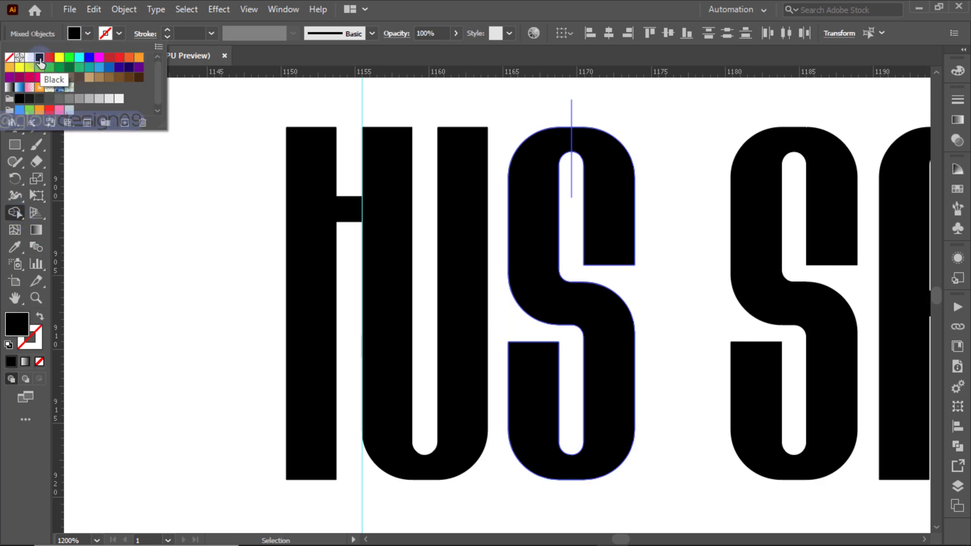
{"action": "left_click", "coordinate": [88, 36]}
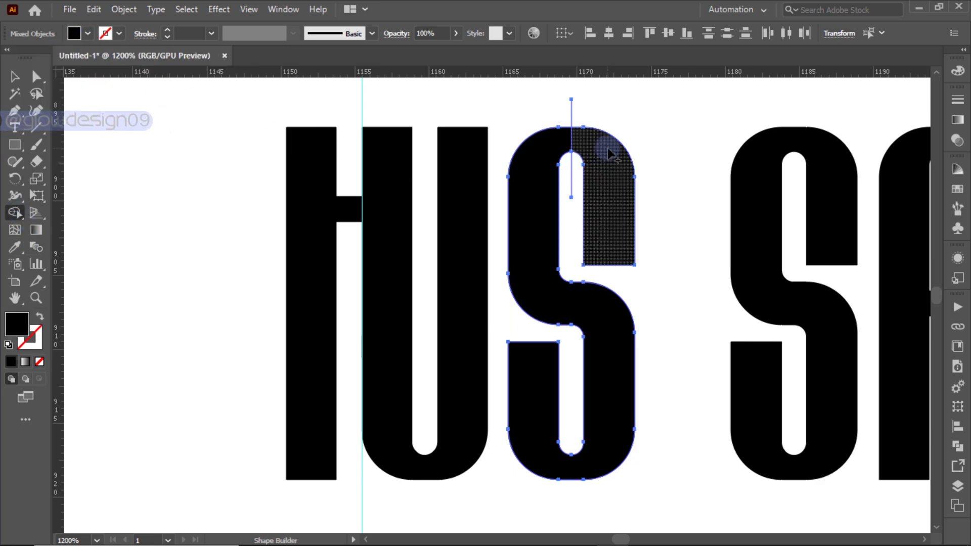
{"action": "left_click_drag", "start_coordinate": [542, 167], "coordinate": [606, 212]}
Delete the leftover line pieces above and inside the top curve of the first S
{"action": "left_click", "coordinate": [15, 66]}
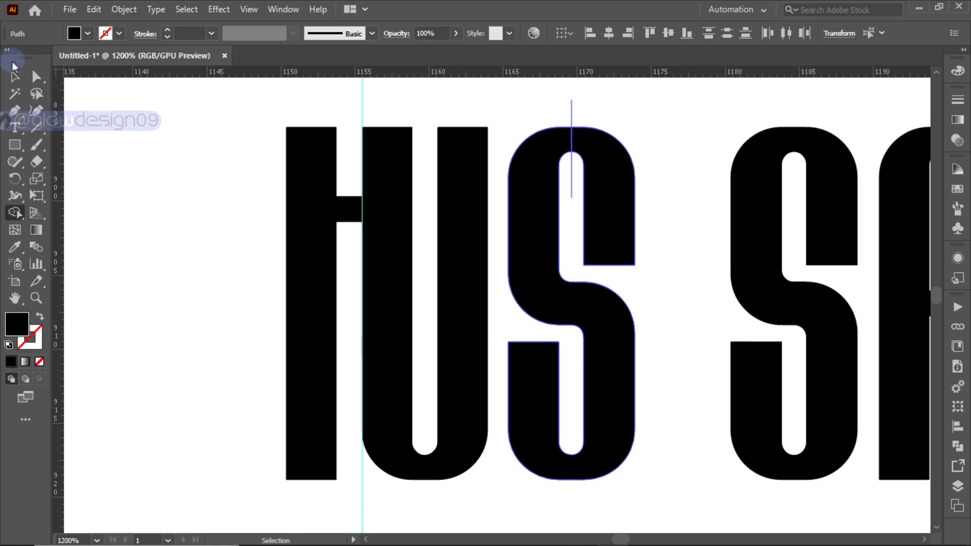
{"action": "left_click", "coordinate": [512, 87]}
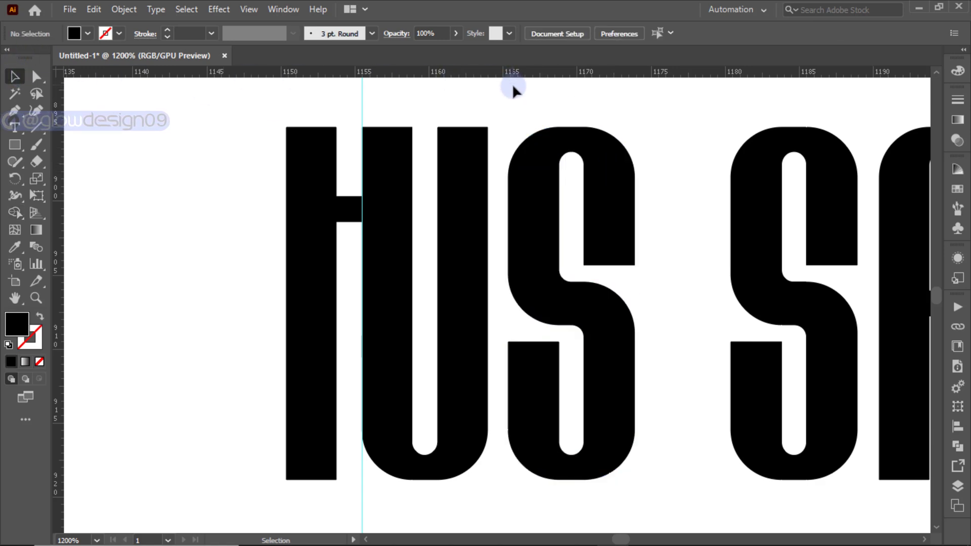
{"action": "left_click_drag", "start_coordinate": [597, 114], "coordinate": [612, 114]}
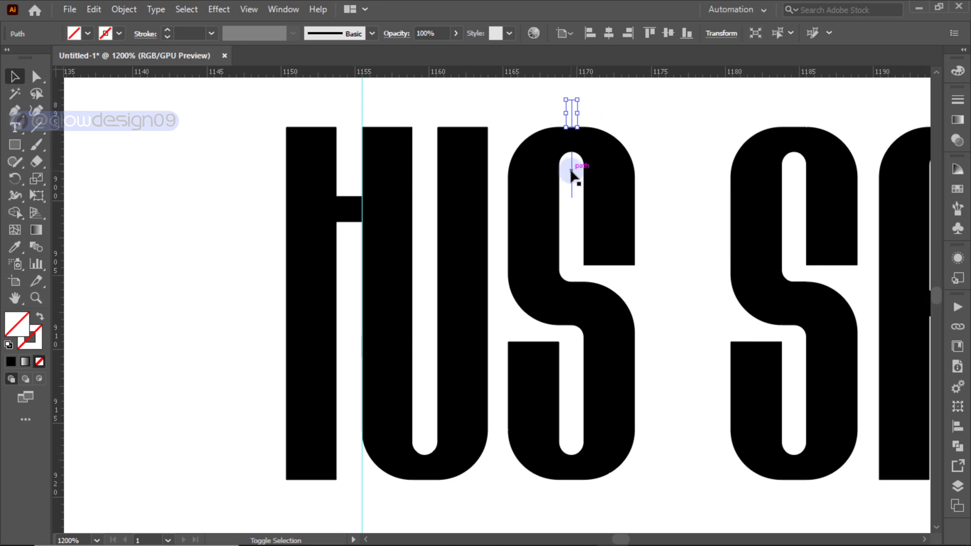
{"action": "key", "text": "Delete"}
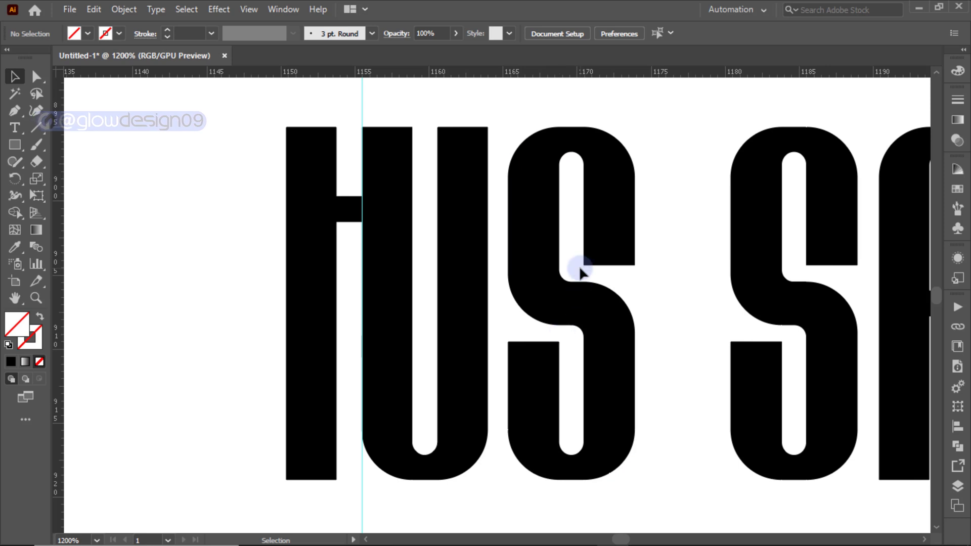
Shorten the upper arm of the second S by raising its end edge with Direct Selection
{"action": "left_click_drag", "start_coordinate": [667, 285], "coordinate": [605, 286]}
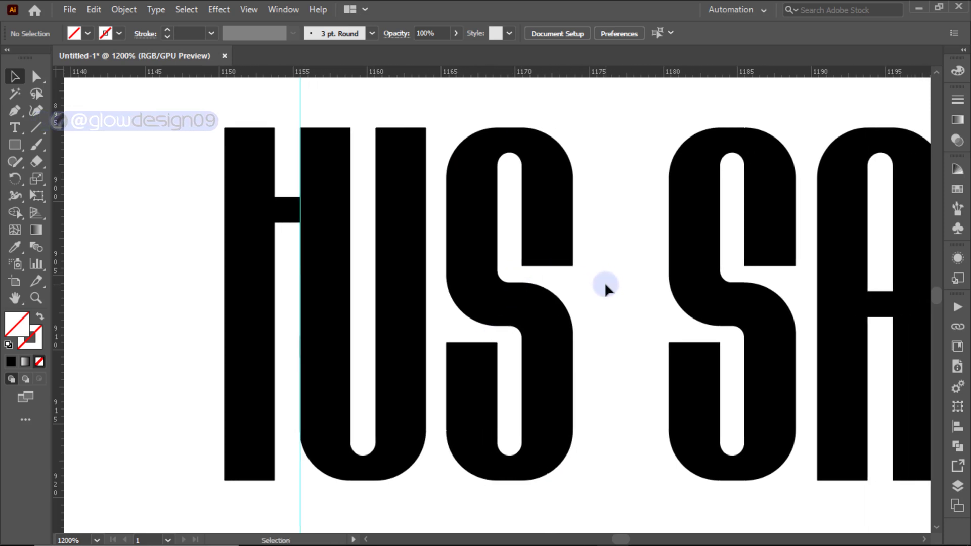
{"action": "left_click", "coordinate": [36, 77]}
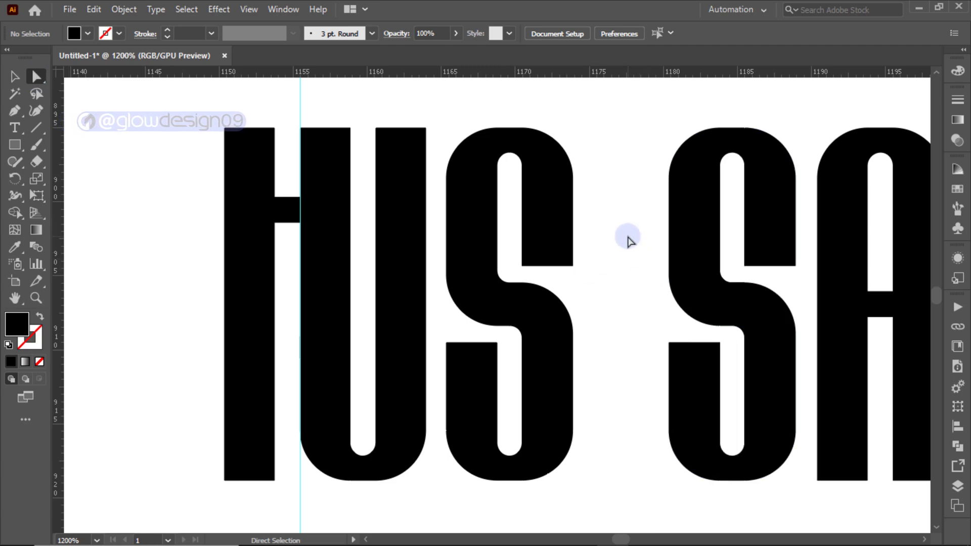
{"action": "left_click_drag", "start_coordinate": [763, 273], "coordinate": [784, 212]}
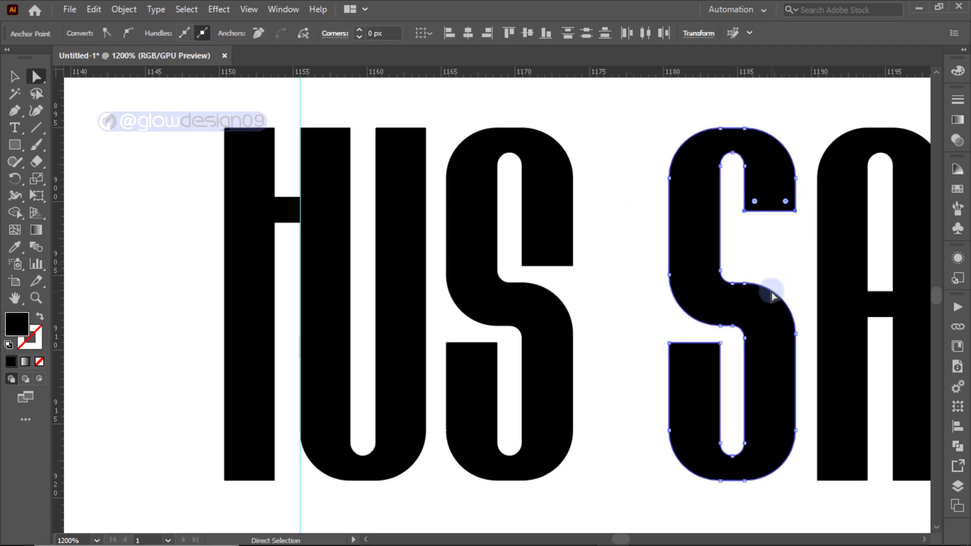
Lower the middle curve of the second S, together with the end of its lower arm
{"action": "left_click", "coordinate": [643, 266]}
{"action": "left_click_drag", "start_coordinate": [640, 257], "coordinate": [804, 368]}
{"action": "left_click_drag", "start_coordinate": [770, 294], "coordinate": [776, 356]}
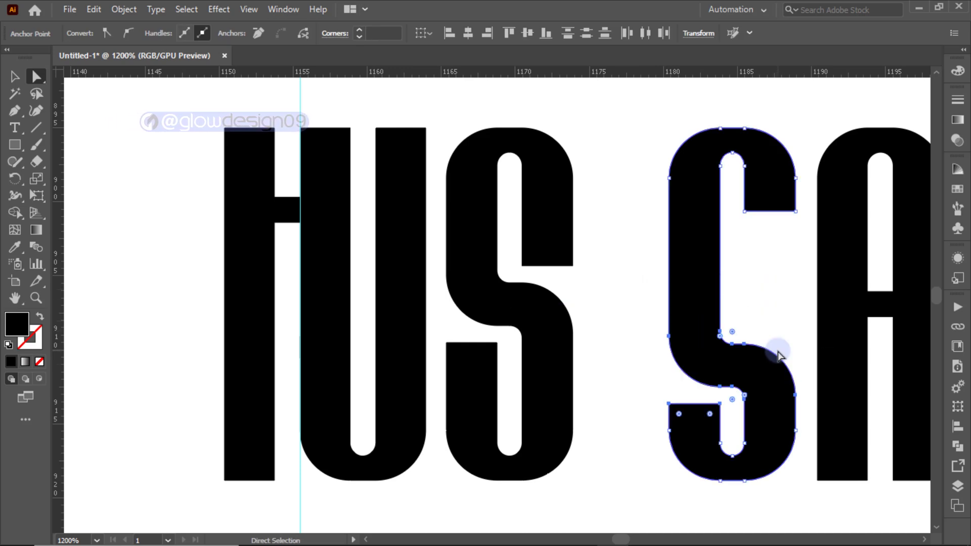
Lower the whole top curve of the second S, including its upper arm, to make a shorter letter
{"action": "left_click", "coordinate": [770, 301]}
{"action": "left_click_drag", "start_coordinate": [656, 136], "coordinate": [804, 221]}
{"action": "left_click_drag", "start_coordinate": [635, 105], "coordinate": [804, 230]}
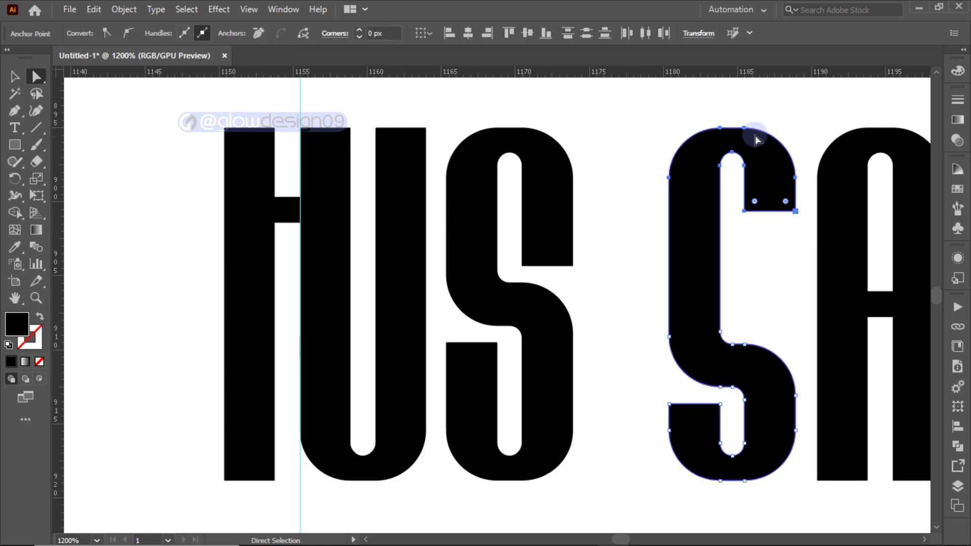
{"action": "left_click_drag", "start_coordinate": [755, 135], "coordinate": [754, 245]}
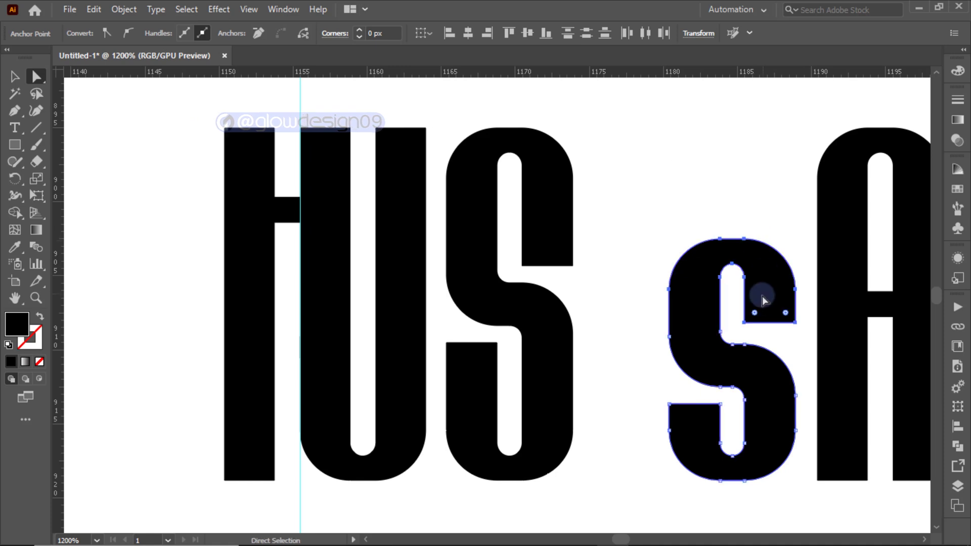
Lengthen the second S's upper arm slightly by lowering its end edge with Direct Selection
{"action": "left_click", "coordinate": [776, 341]}
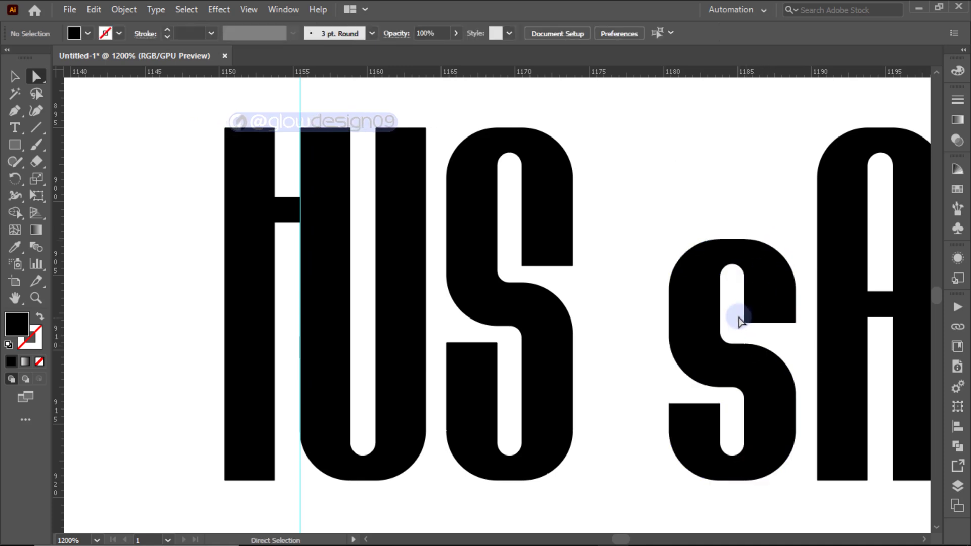
{"action": "left_click_drag", "start_coordinate": [804, 335], "coordinate": [792, 326]}
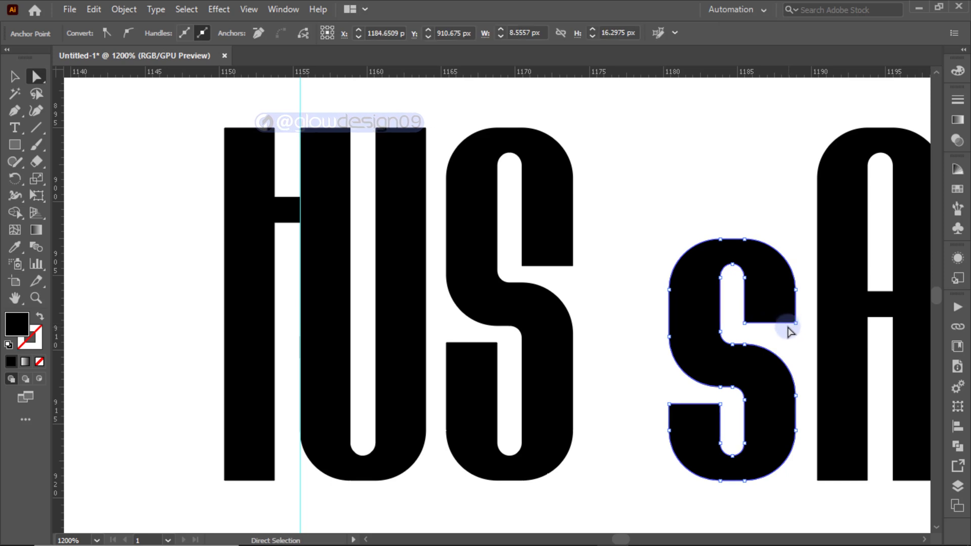
{"action": "left_click", "coordinate": [788, 324]}
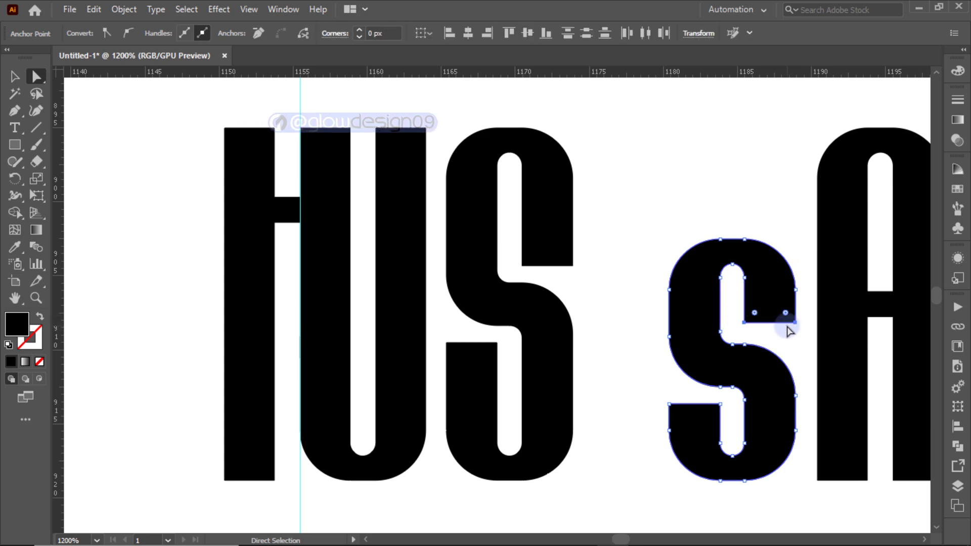
{"action": "left_click_drag", "start_coordinate": [786, 327], "coordinate": [788, 336]}
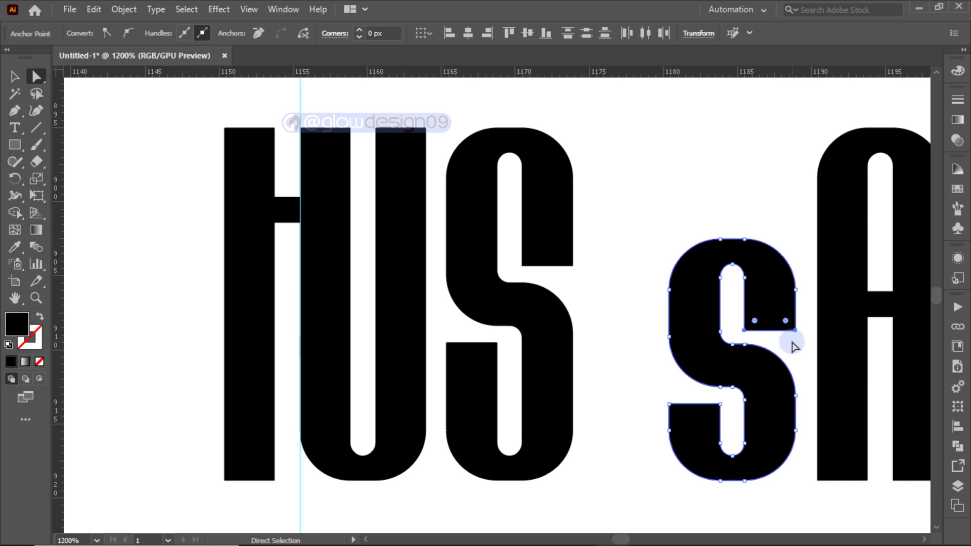
{"action": "left_click", "coordinate": [792, 346]}
Move the shortened second S left until it sits just beside the first S
{"action": "left_click_drag", "start_coordinate": [771, 380], "coordinate": [710, 388]}
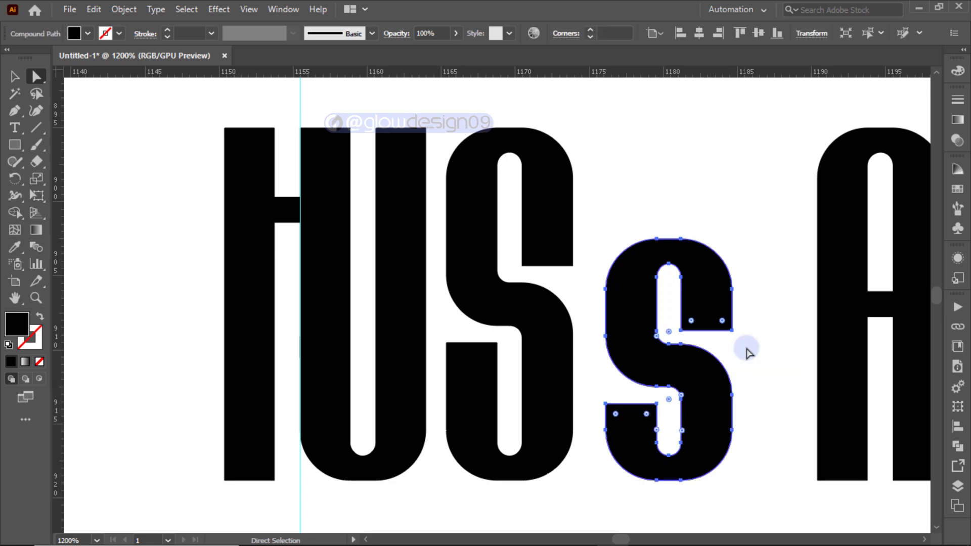
{"action": "left_click", "coordinate": [784, 331]}
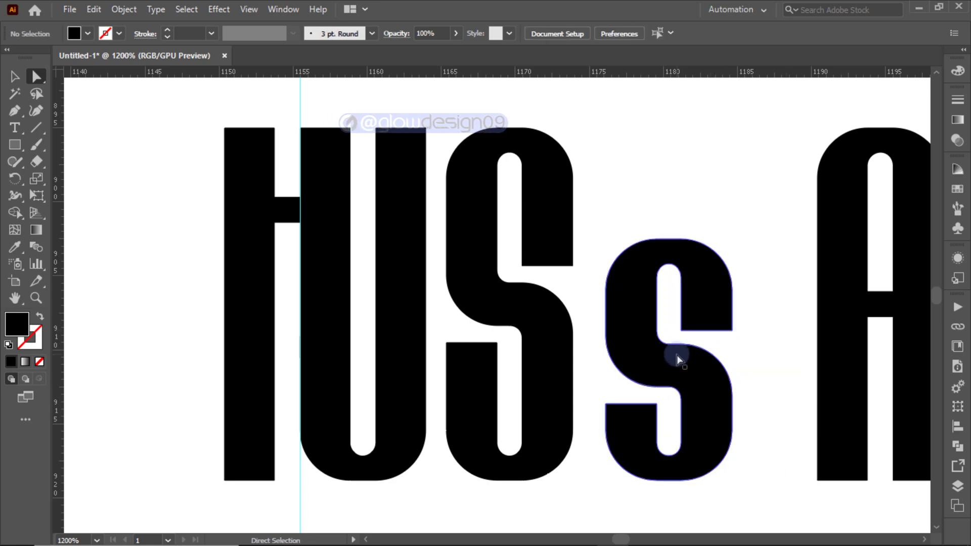
{"action": "left_click_drag", "start_coordinate": [677, 356], "coordinate": [669, 358]}
{"action": "left_click", "coordinate": [756, 360]}
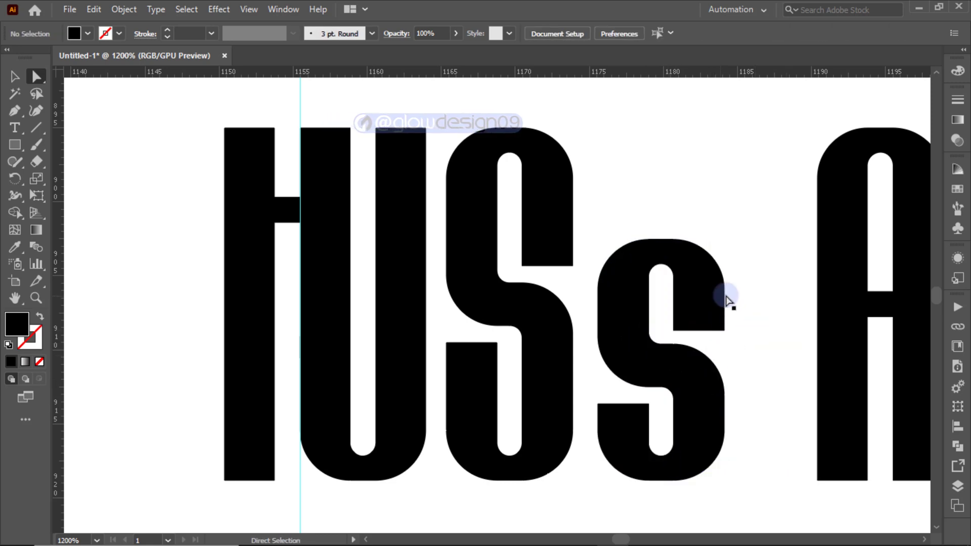
Shorten the A by lowering its top arch toward the crossbar, and raise the whole letter level with the tops of the tall letters
{"action": "left_click_drag", "start_coordinate": [782, 338], "coordinate": [657, 326]}
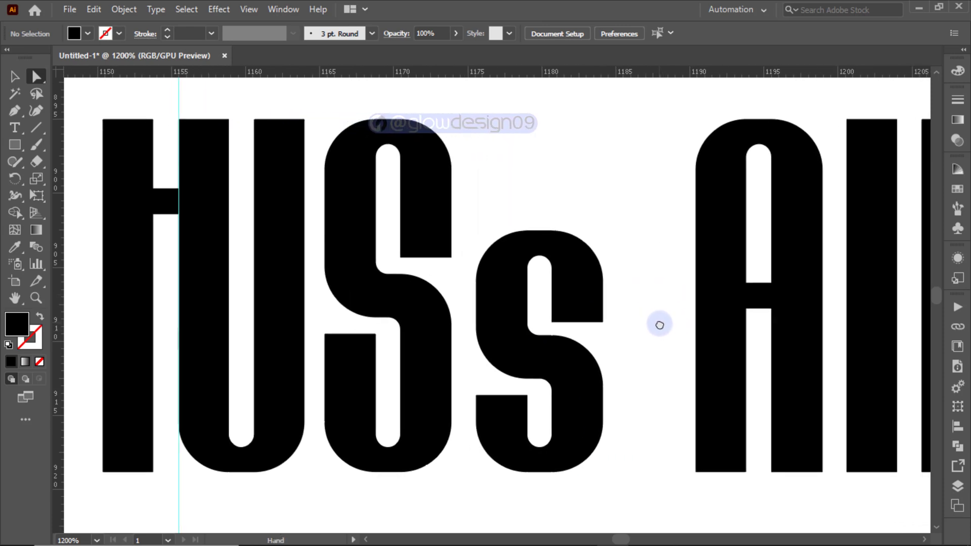
{"action": "left_click_drag", "start_coordinate": [657, 128], "coordinate": [838, 233]}
{"action": "left_click_drag", "start_coordinate": [806, 144], "coordinate": [807, 247]}
{"action": "left_click", "coordinate": [815, 184]}
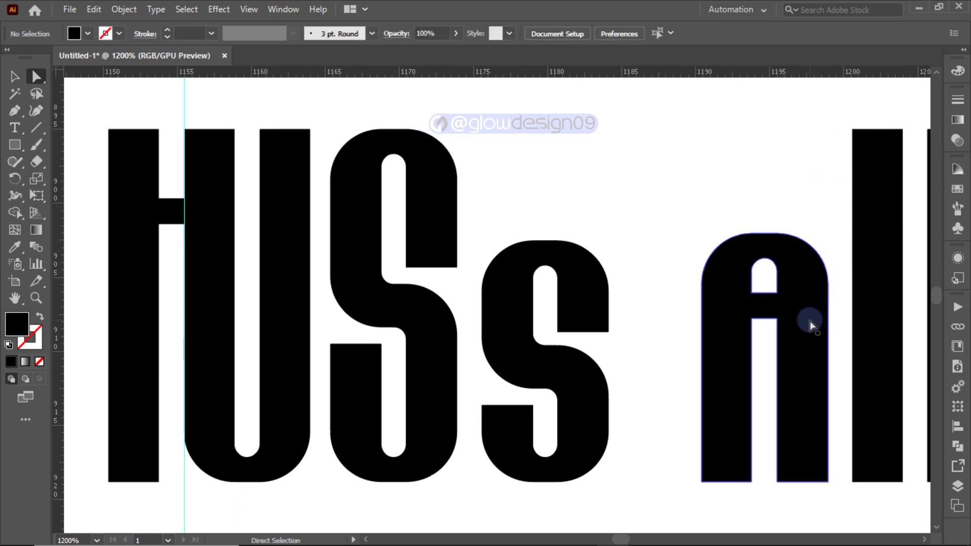
{"action": "left_click_drag", "start_coordinate": [809, 321], "coordinate": [809, 229]}
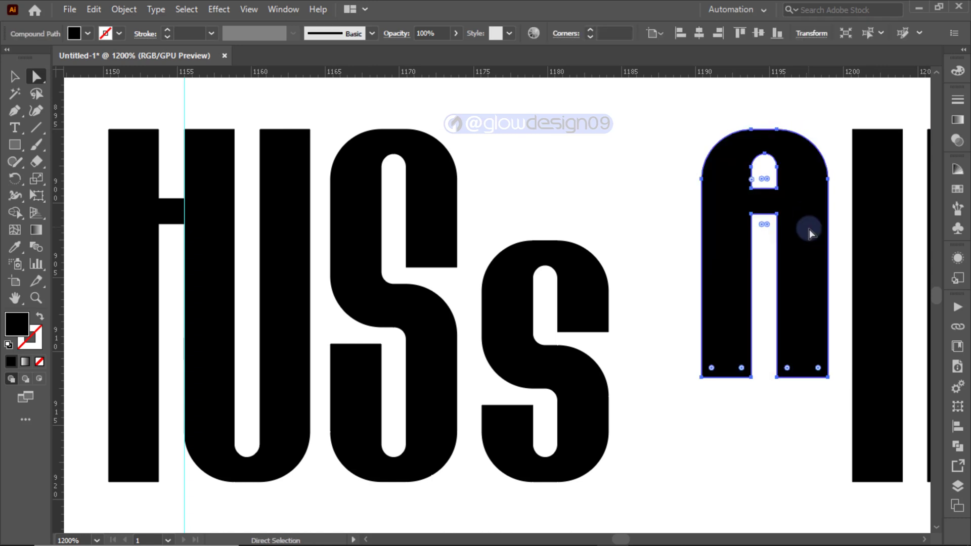
{"action": "left_click", "coordinate": [837, 230]}
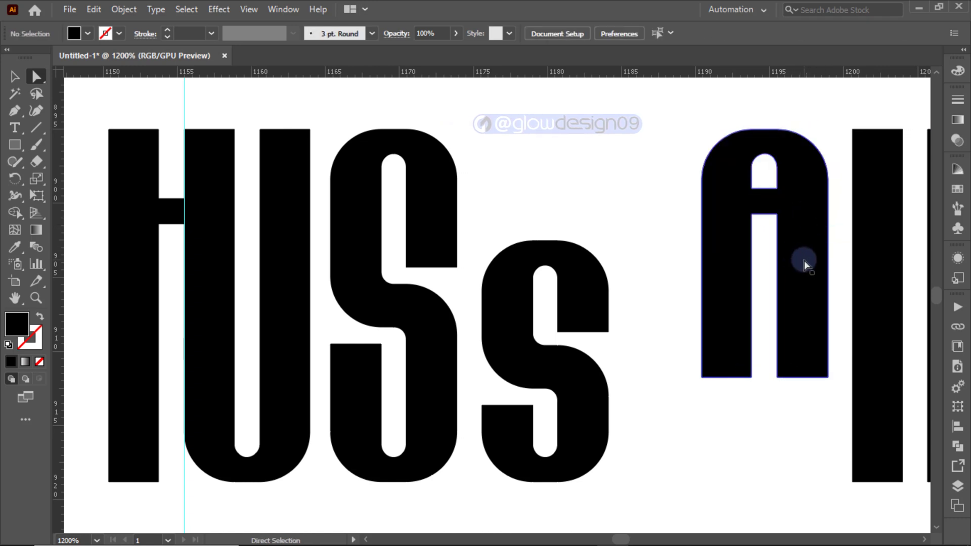
{"action": "left_click_drag", "start_coordinate": [803, 260], "coordinate": [660, 264]}
{"action": "key", "text": "ctrl+z"}
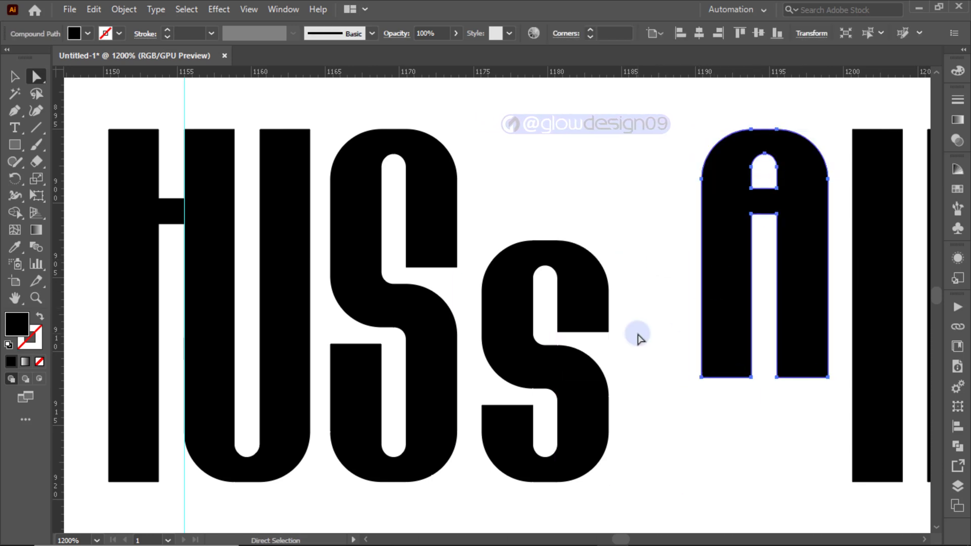
{"action": "left_click", "coordinate": [636, 333]}
Place vertical guides along both sides of the second S's inner opening, and move the first S's upper arm right to the nearer guide
{"action": "left_click_drag", "start_coordinate": [60, 227], "coordinate": [559, 299]}
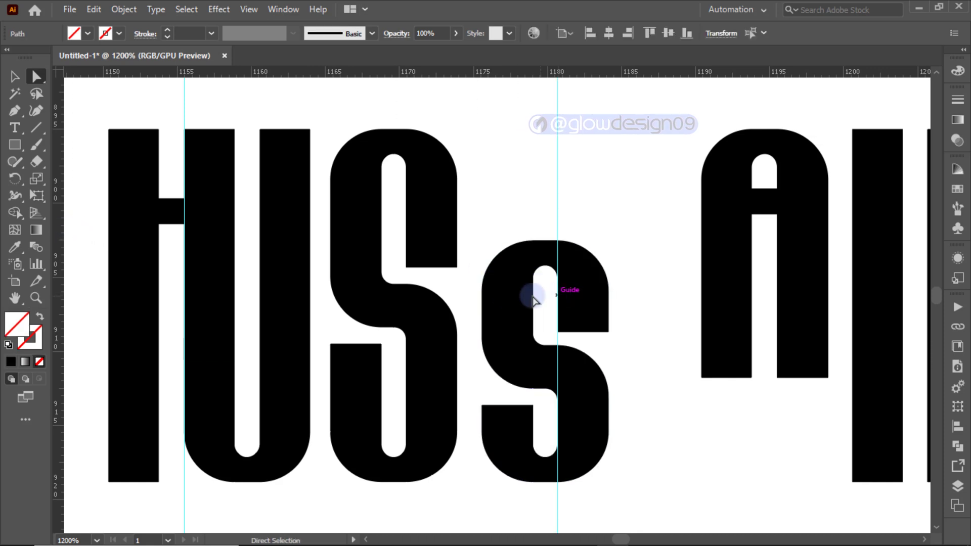
{"action": "left_click_drag", "start_coordinate": [58, 223], "coordinate": [532, 299]}
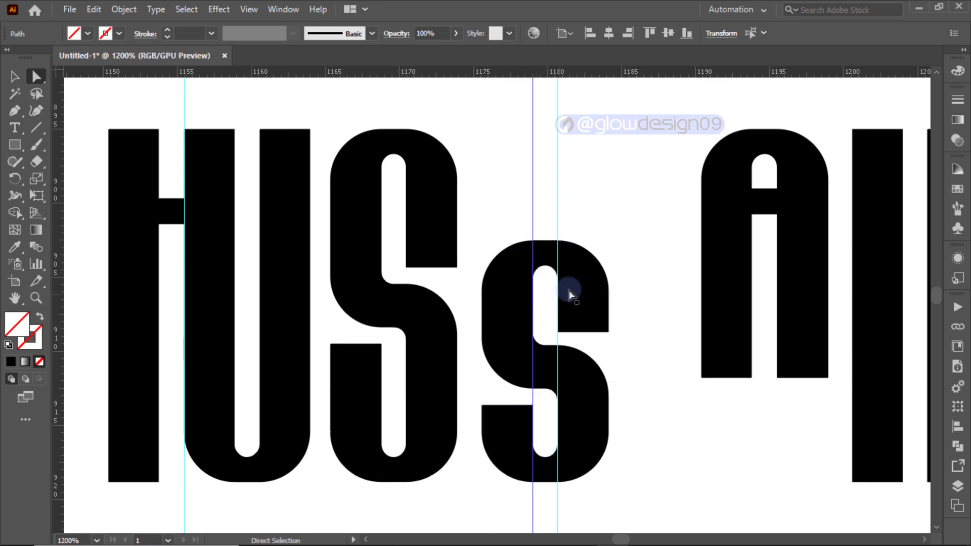
{"action": "left_click_drag", "start_coordinate": [439, 202], "coordinate": [517, 222]}
{"action": "left_click", "coordinate": [656, 219]}
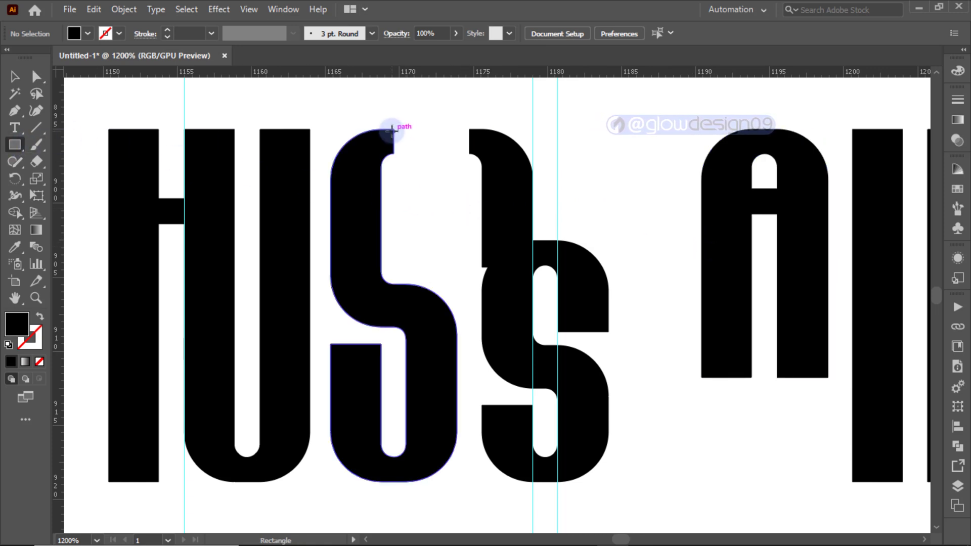
Bridge the gap in the first S's top curve with a black rectangle and unite the pieces with Pathfinder
{"action": "left_click_drag", "start_coordinate": [393, 129], "coordinate": [469, 153]}
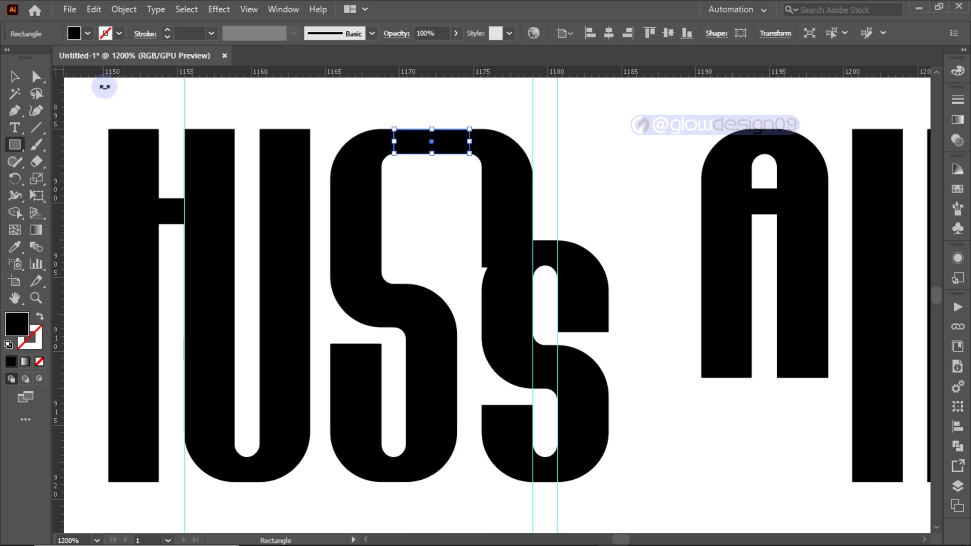
{"action": "left_click", "coordinate": [14, 75]}
{"action": "left_click_drag", "start_coordinate": [329, 97], "coordinate": [483, 159]}
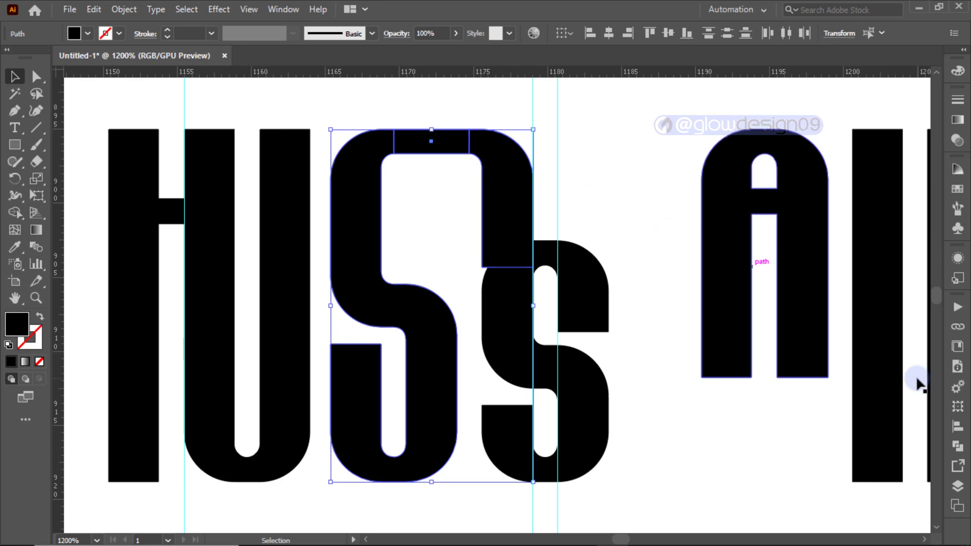
{"action": "left_click", "coordinate": [959, 447]}
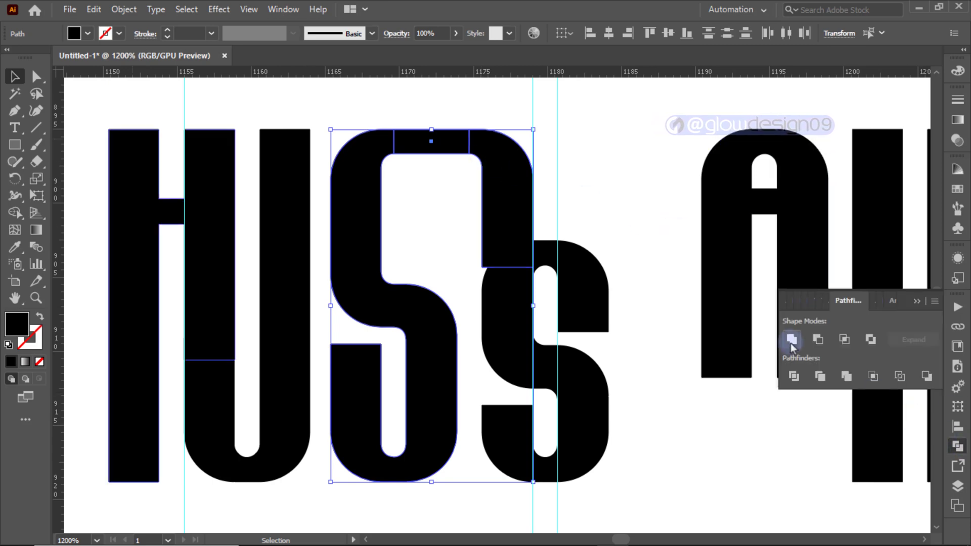
{"action": "left_click", "coordinate": [792, 339]}
{"action": "left_click", "coordinate": [917, 302]}
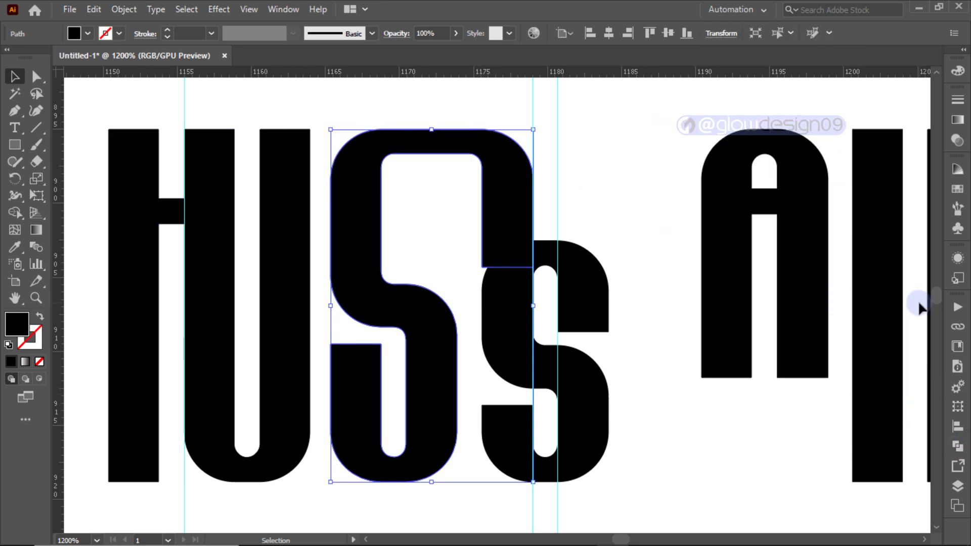
{"action": "left_click", "coordinate": [608, 211]}
Extend the first S's upper arm downward with Direct Selection so it merges smoothly into the second S
{"action": "left_click", "coordinate": [521, 221]}
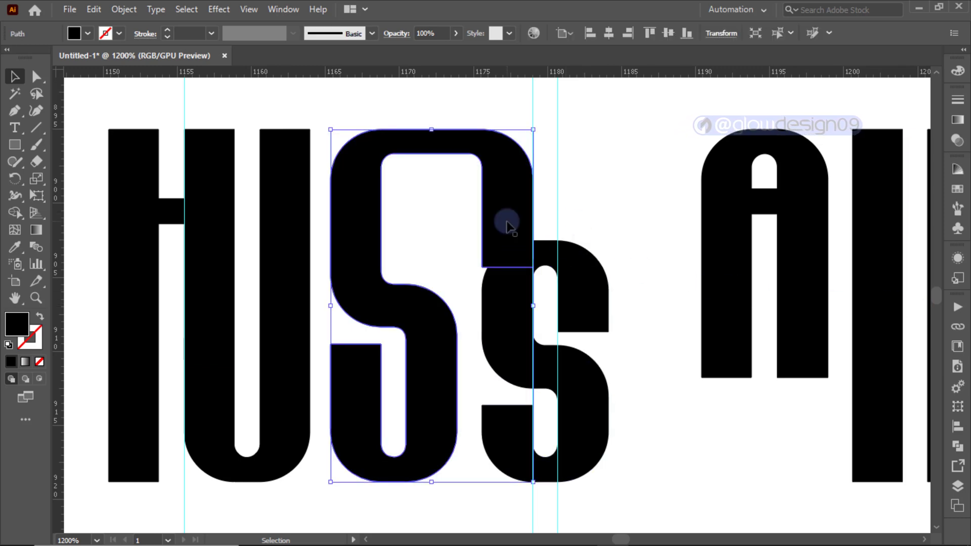
{"action": "left_click", "coordinate": [35, 76]}
{"action": "left_click", "coordinate": [482, 266]}
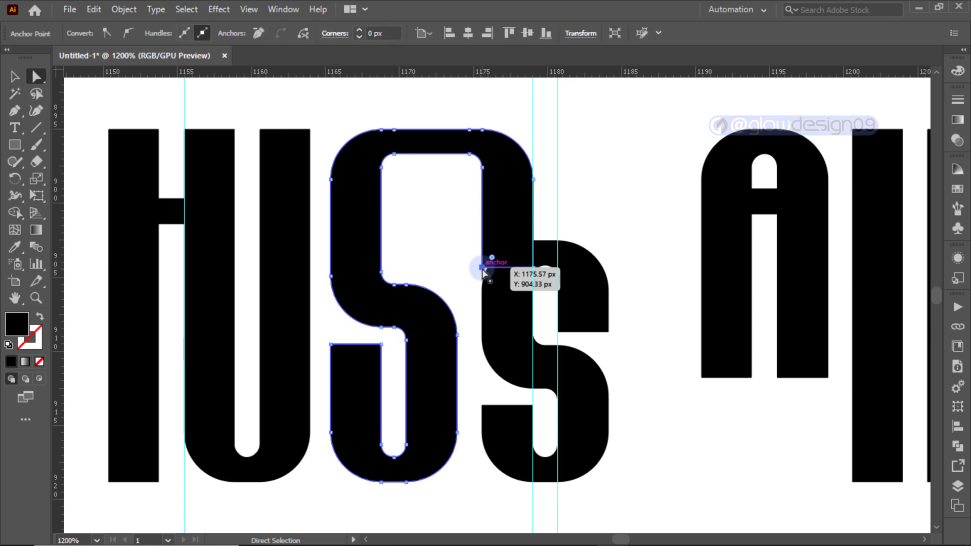
{"action": "left_click", "coordinate": [534, 267], "text": "shift"}
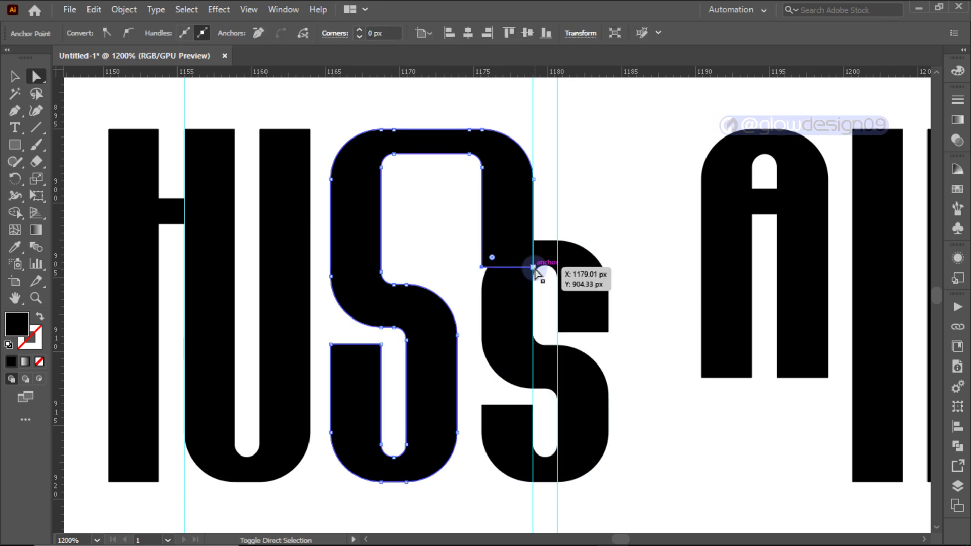
{"action": "left_click_drag", "start_coordinate": [529, 272], "coordinate": [529, 318]}
{"action": "left_click", "coordinate": [611, 223]}
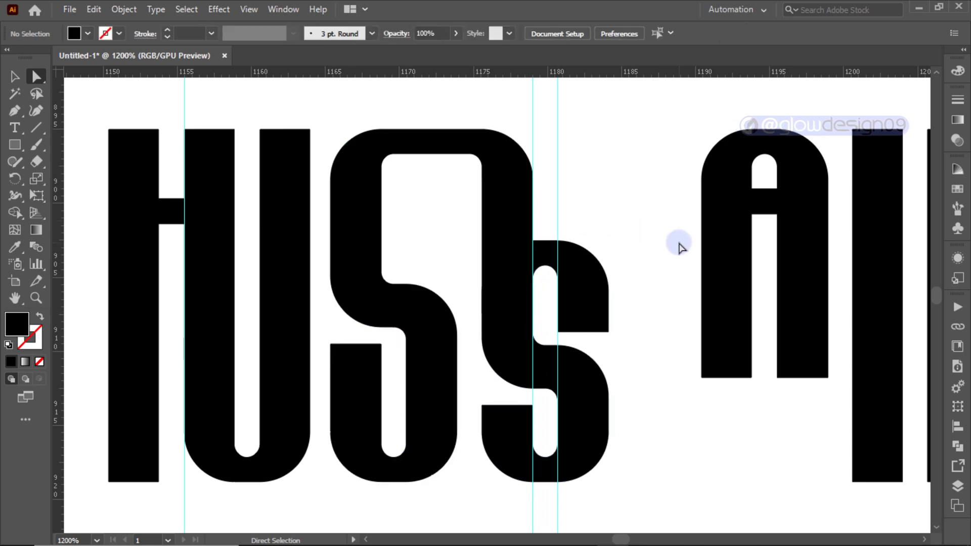
Move the A left so its left leg overlaps the second S and its outer edge lies on the second S's right guide
{"action": "left_click_drag", "start_coordinate": [718, 252], "coordinate": [687, 259]}
{"action": "left_click_drag", "start_coordinate": [609, 259], "coordinate": [579, 253]}
{"action": "left_click", "coordinate": [710, 240]}
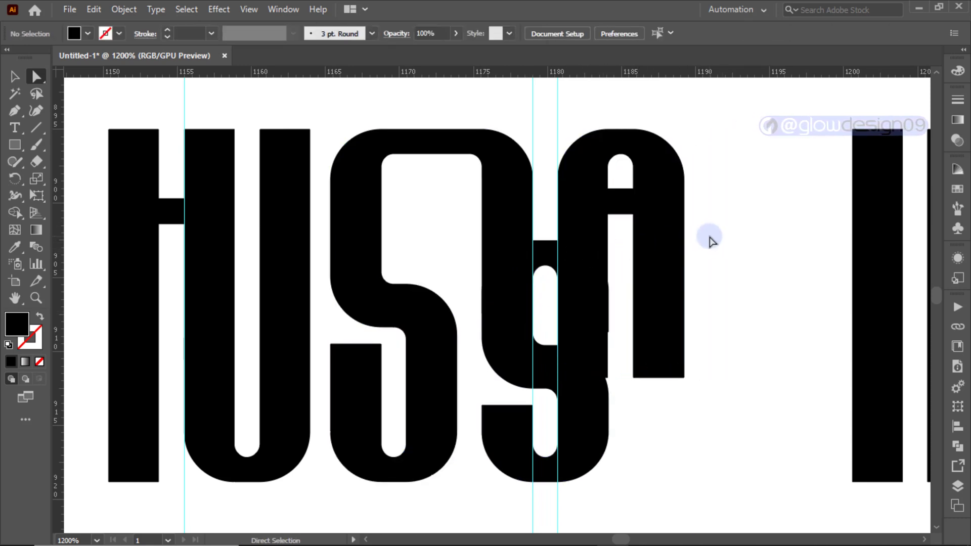
Extend the A's right leg down to the baseline of the other letters
{"action": "left_click_drag", "start_coordinate": [718, 291], "coordinate": [674, 271]}
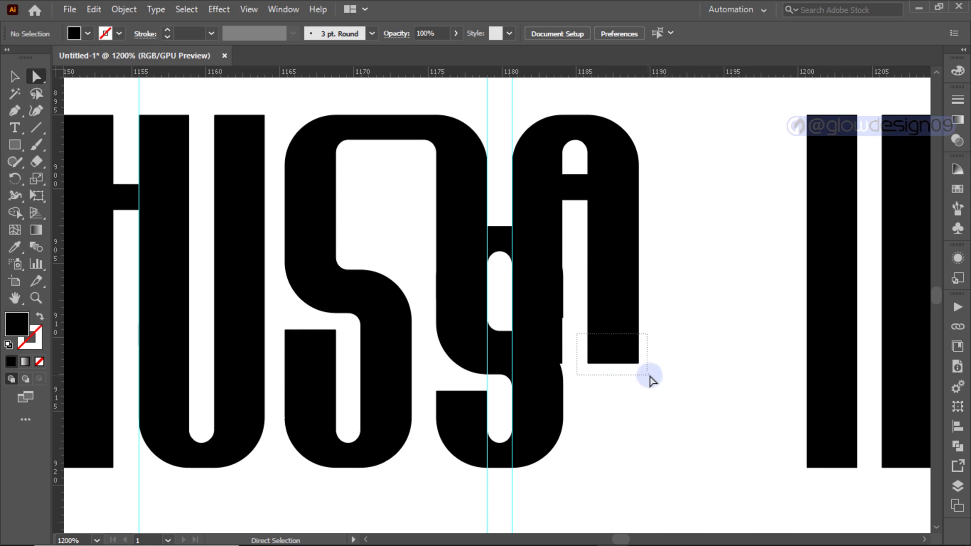
{"action": "left_click_drag", "start_coordinate": [650, 376], "coordinate": [629, 469]}
{"action": "left_click_drag", "start_coordinate": [695, 379], "coordinate": [504, 325]}
{"action": "left_click", "coordinate": [503, 325]}
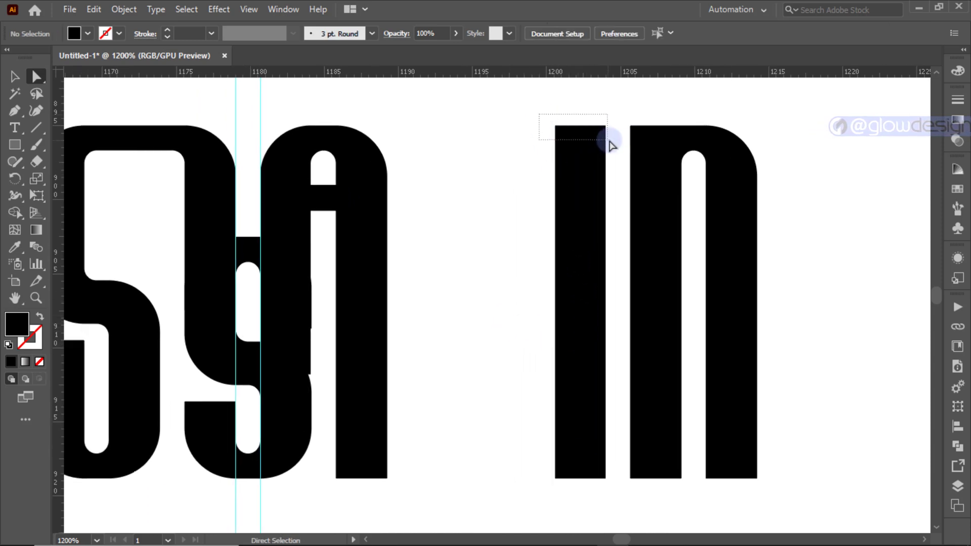
Shorten the I by lowering its top edge, and move the N left so its left stem covers the I
{"action": "left_click_drag", "start_coordinate": [616, 145], "coordinate": [598, 263]}
{"action": "left_click", "coordinate": [623, 253]}
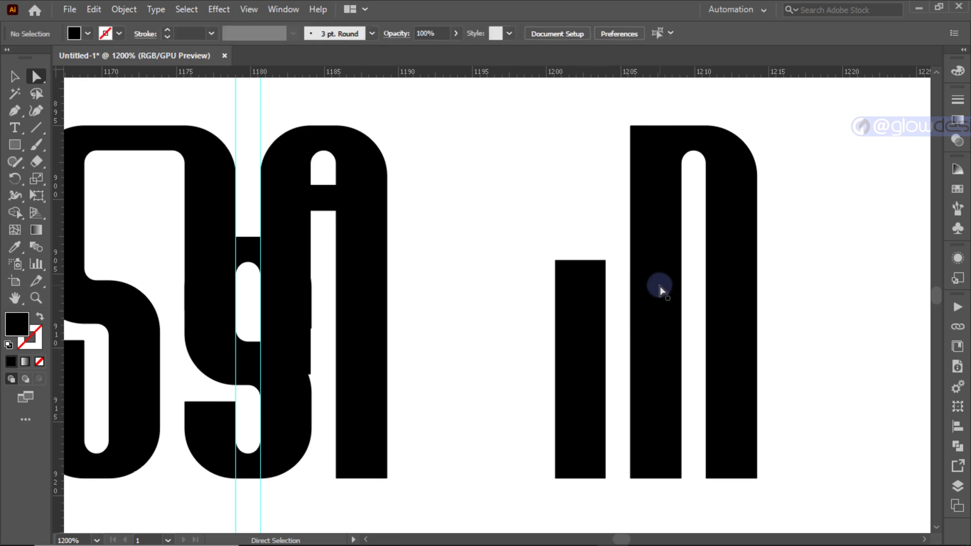
{"action": "left_click_drag", "start_coordinate": [657, 282], "coordinate": [585, 292]}
{"action": "left_click", "coordinate": [726, 298]}
Move the overlapping I and N together to the left, leaving a narrow gap after the A
{"action": "left_click_drag", "start_coordinate": [489, 316], "coordinate": [675, 392]}
{"action": "left_click", "coordinate": [106, 105]}
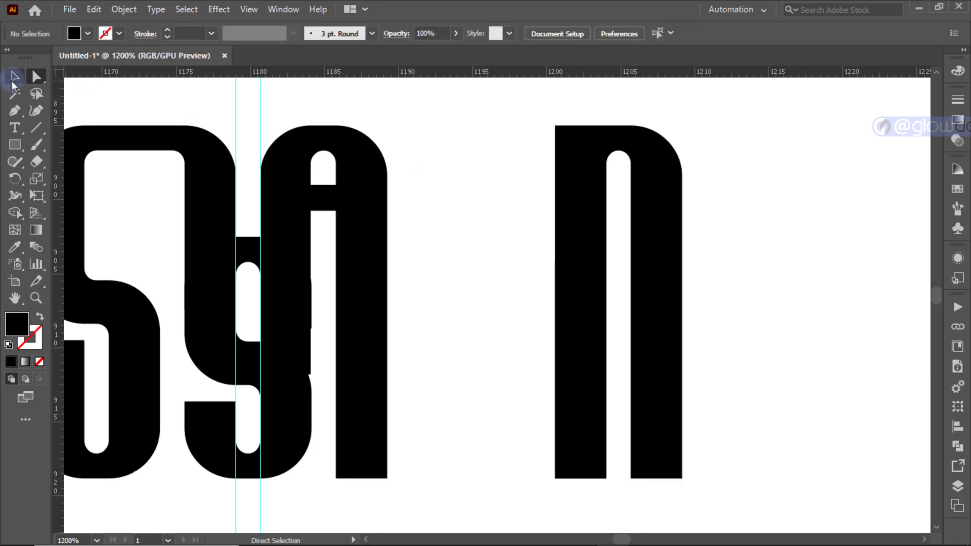
{"action": "left_click_drag", "start_coordinate": [561, 197], "coordinate": [733, 346]}
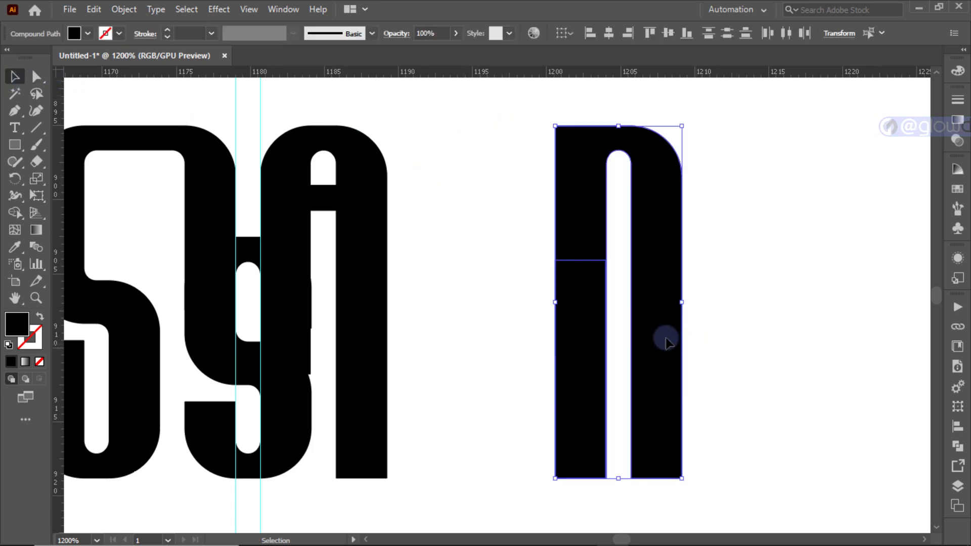
{"action": "left_click_drag", "start_coordinate": [666, 335], "coordinate": [516, 345]}
{"action": "left_click", "coordinate": [632, 307]}
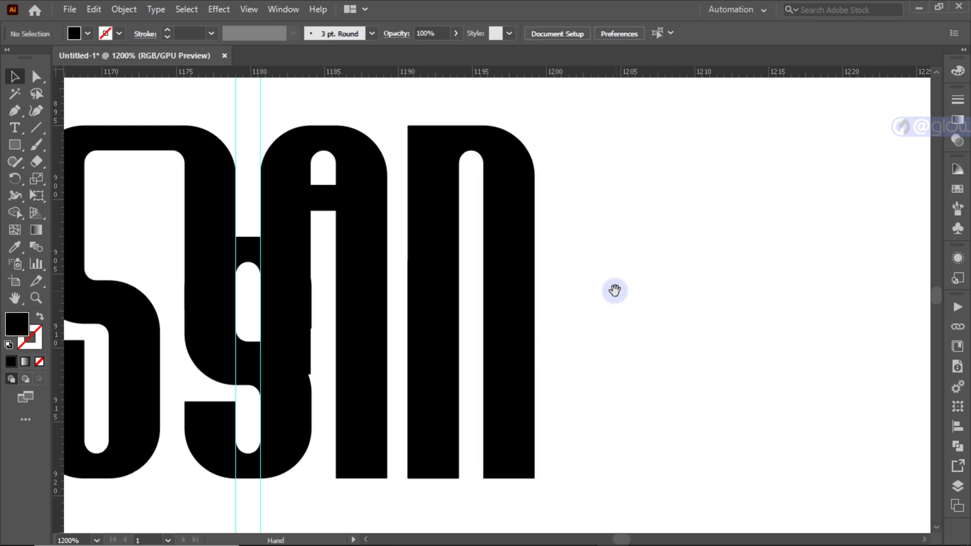
Delete all three vertical guides running through the lettering
{"action": "left_click_drag", "start_coordinate": [615, 288], "coordinate": [851, 294]}
{"action": "scroll", "coordinate": [700, 298], "scroll_direction": "down", "scroll_amount": 2}
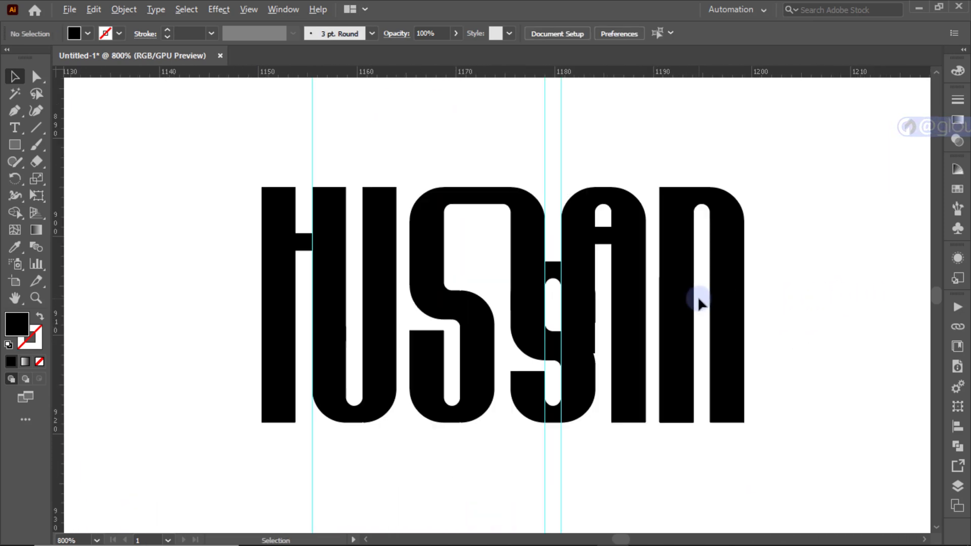
{"action": "left_click_drag", "start_coordinate": [358, 131], "coordinate": [640, 180]}
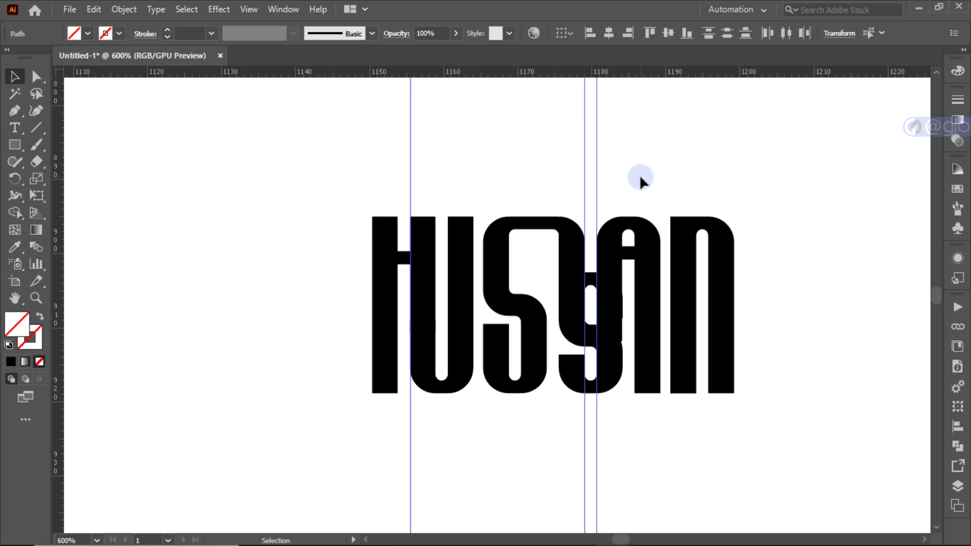
{"action": "key", "text": "Delete"}
{"action": "scroll", "coordinate": [680, 354], "scroll_direction": "up", "scroll_amount": 2}
{"action": "left_click", "coordinate": [678, 357]}
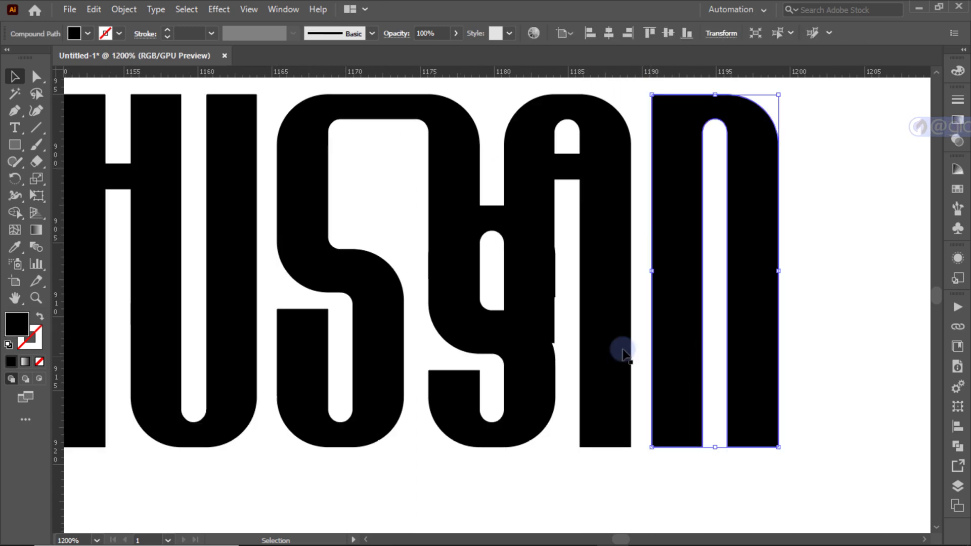
{"action": "scroll", "coordinate": [433, 238], "scroll_direction": "down", "scroll_amount": 2}
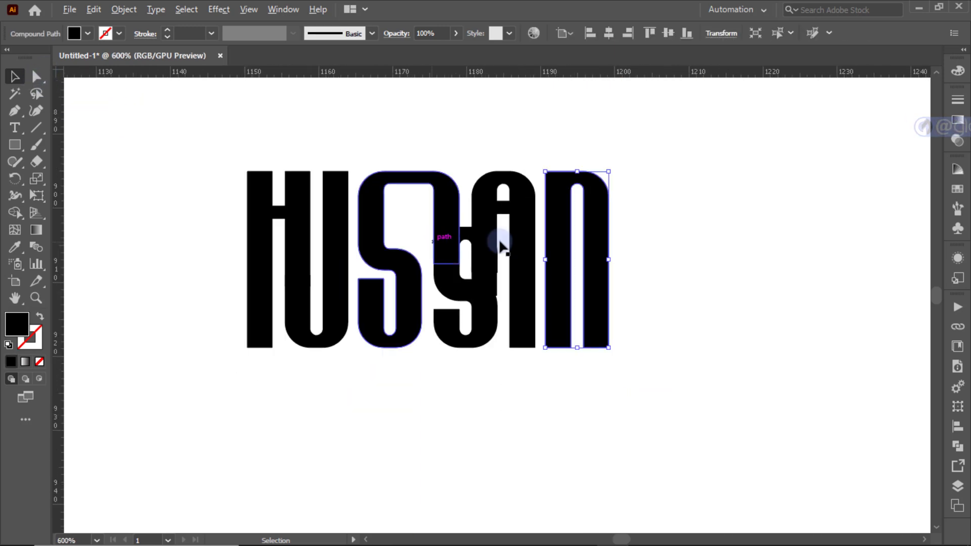
{"action": "left_click", "coordinate": [683, 242]}
{"action": "left_click_drag", "start_coordinate": [682, 242], "coordinate": [709, 251]}
{"action": "left_click", "coordinate": [590, 282]}
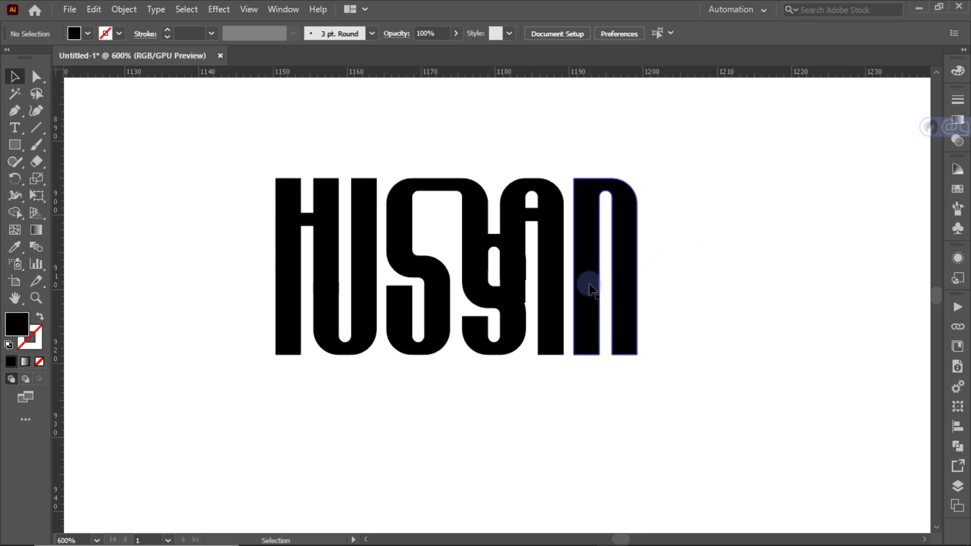
Shorten the N's left stem by raising its bottom edge so that it still overlaps the I
{"action": "left_click", "coordinate": [44, 81]}
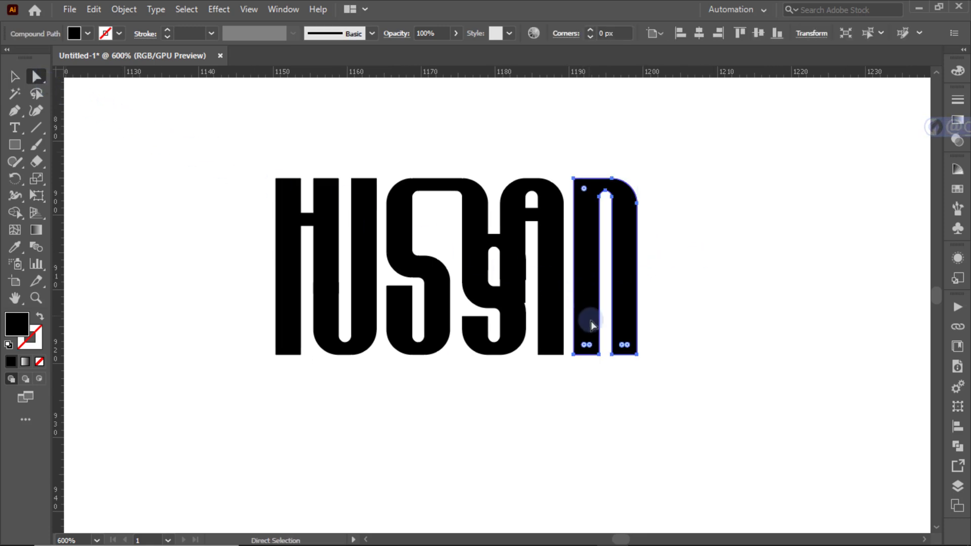
{"action": "left_click", "coordinate": [573, 354]}
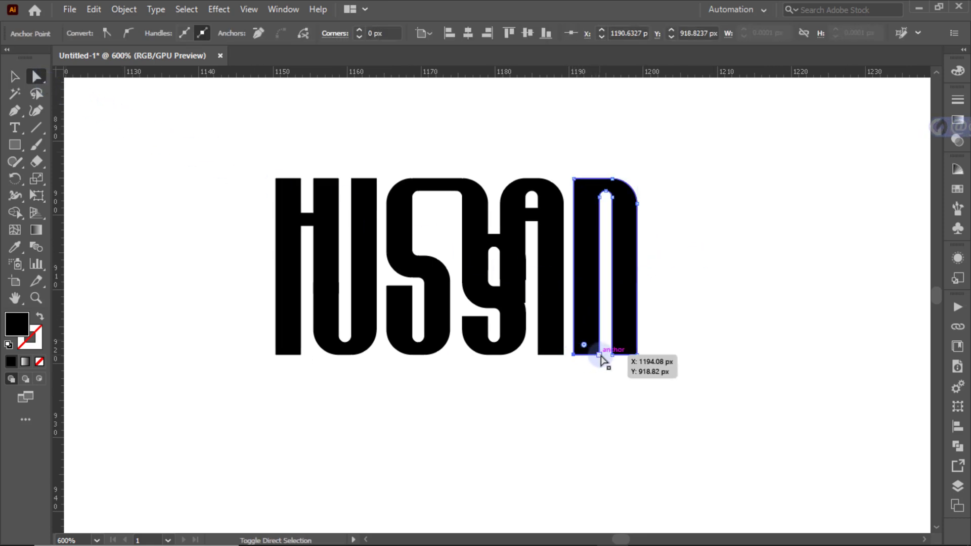
{"action": "left_click_drag", "start_coordinate": [601, 356], "coordinate": [602, 293]}
{"action": "left_click", "coordinate": [238, 222]}
Offset the paths of the U, the second S and the I by 0.5 px with Miter joins and a miter limit of 4
{"action": "left_click", "coordinate": [15, 76]}
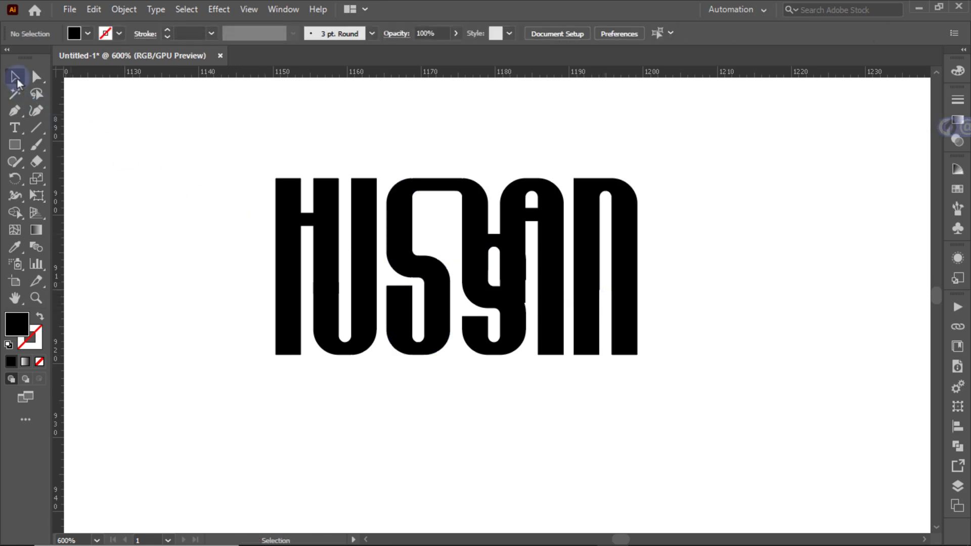
{"action": "left_click", "coordinate": [362, 324]}
{"action": "left_click", "coordinate": [494, 339], "text": "shift"}
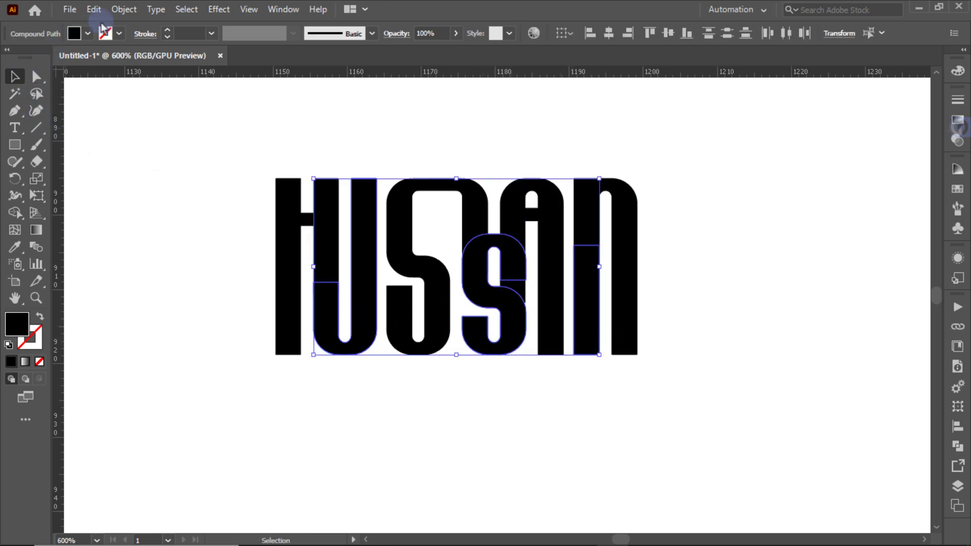
{"action": "left_click", "coordinate": [124, 9]}
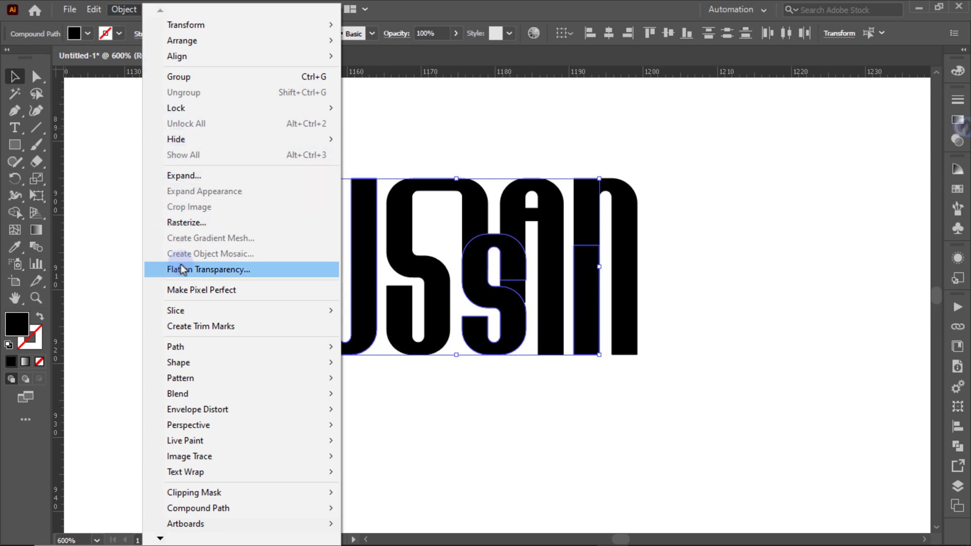
{"action": "mouse_move", "coordinate": [198, 348]}
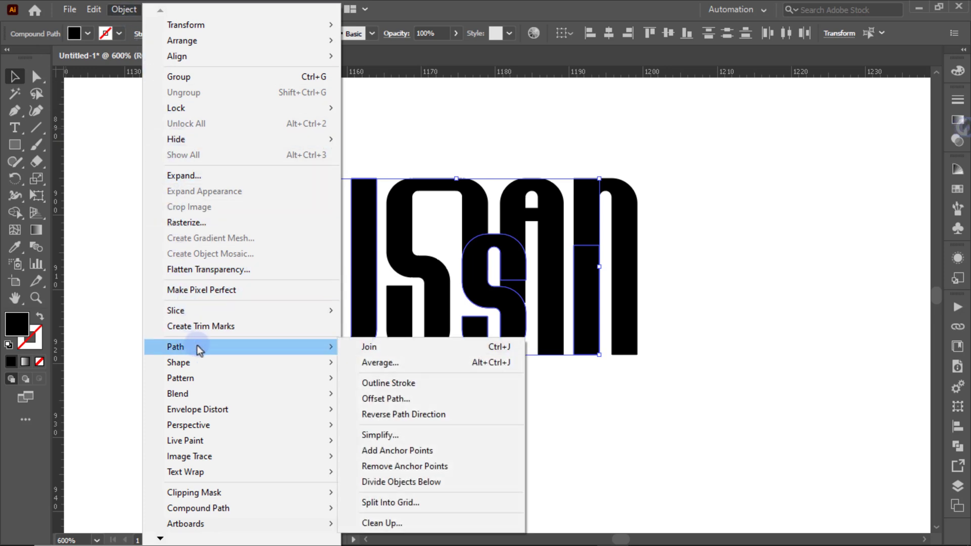
{"action": "left_click", "coordinate": [386, 399]}
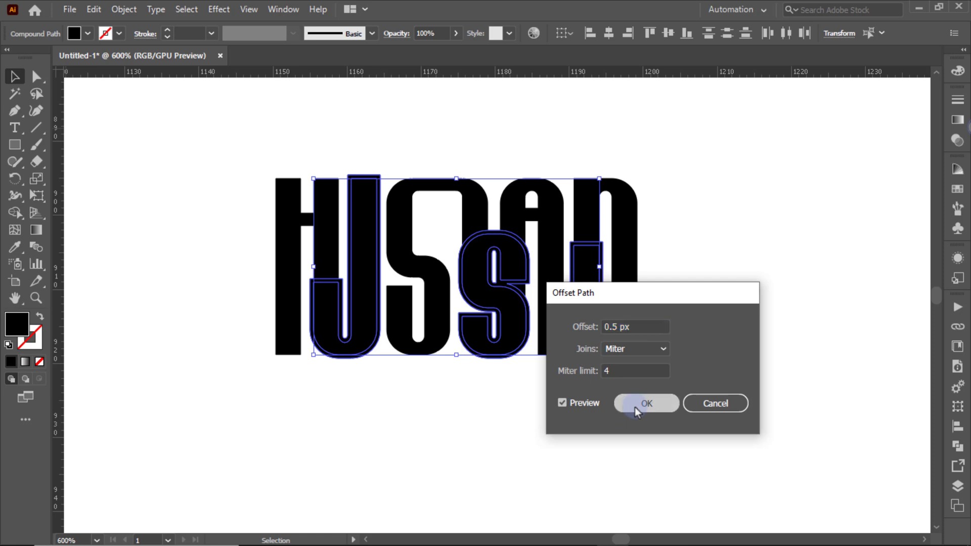
{"action": "left_click", "coordinate": [638, 403]}
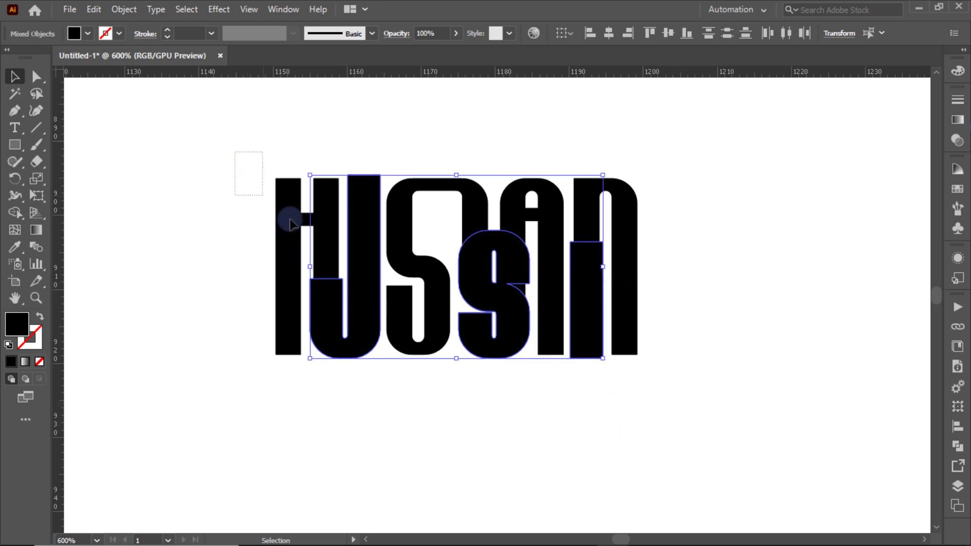
With Shape Builder on all the lettering, cut out the U's offset band below the H's right stem and merge the overlap into the U
{"action": "left_click_drag", "start_coordinate": [291, 223], "coordinate": [659, 396]}
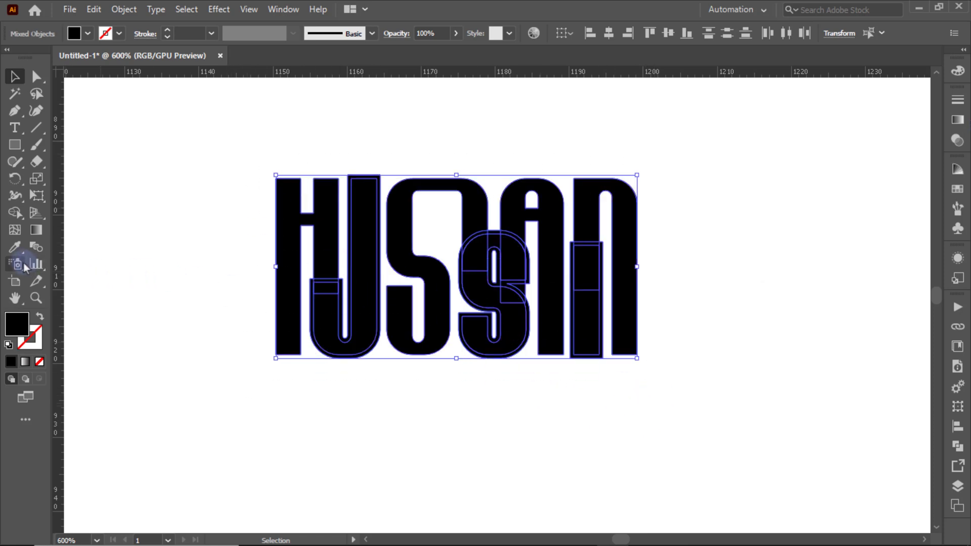
{"action": "left_click", "coordinate": [15, 212]}
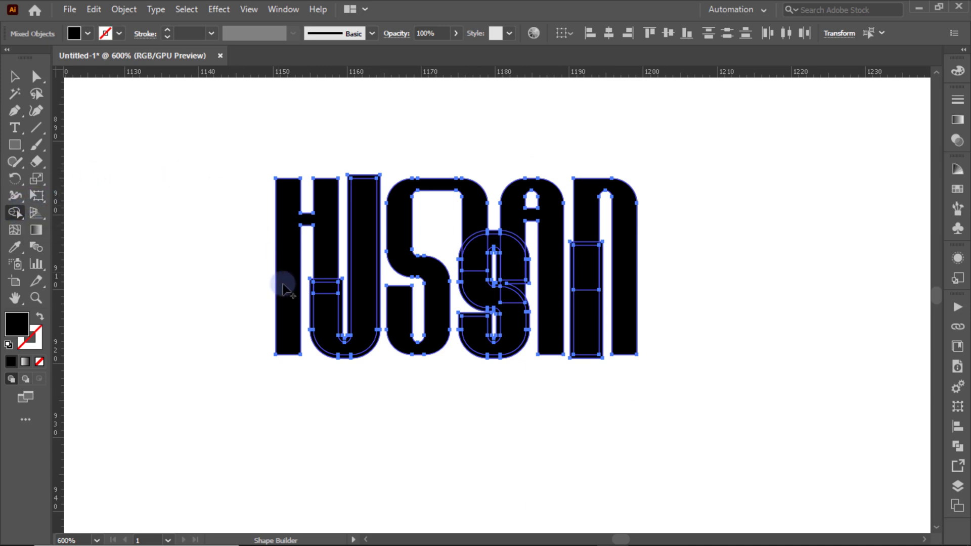
{"action": "scroll", "coordinate": [286, 289], "scroll_direction": "up", "scroll_amount": 6}
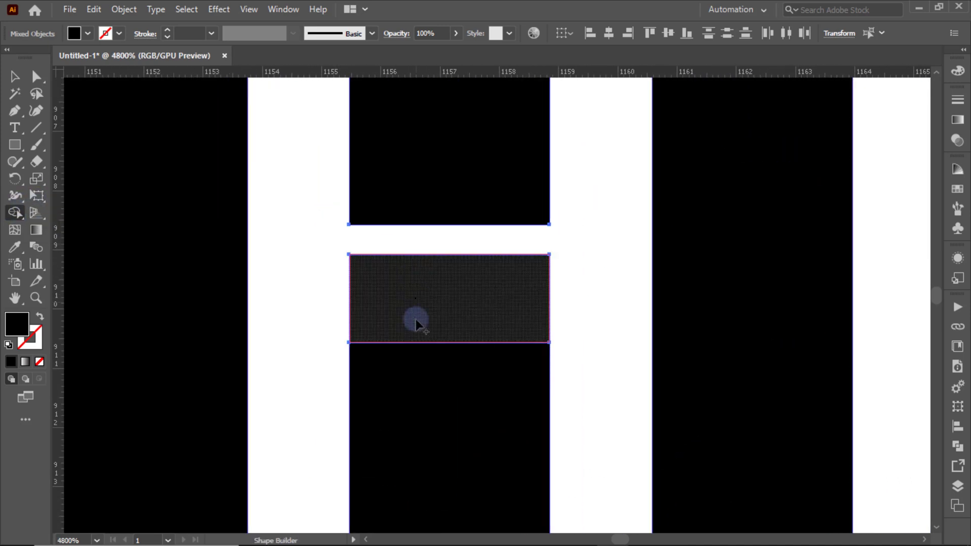
{"action": "scroll", "coordinate": [415, 324], "scroll_direction": "down", "scroll_amount": 6}
Remove the offset bands around and inside the second S, leaving a gap to the first S and the A, and merge the S's pieces
{"action": "scroll", "coordinate": [548, 325], "scroll_direction": "up", "scroll_amount": 5}
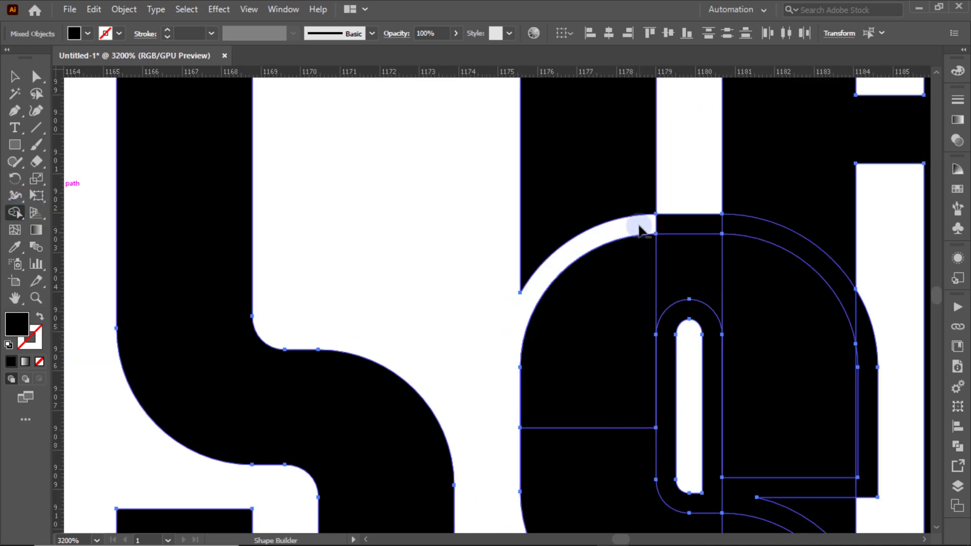
{"action": "mouse_move", "coordinate": [639, 230]}
{"action": "left_mouse_down"}
{"action": "mouse_move", "coordinate": [764, 234]}
{"action": "mouse_move", "coordinate": [855, 299]}
{"action": "mouse_move", "coordinate": [832, 260]}
{"action": "left_mouse_up"}
{"action": "scroll", "coordinate": [832, 260], "scroll_direction": "down", "scroll_amount": 2}
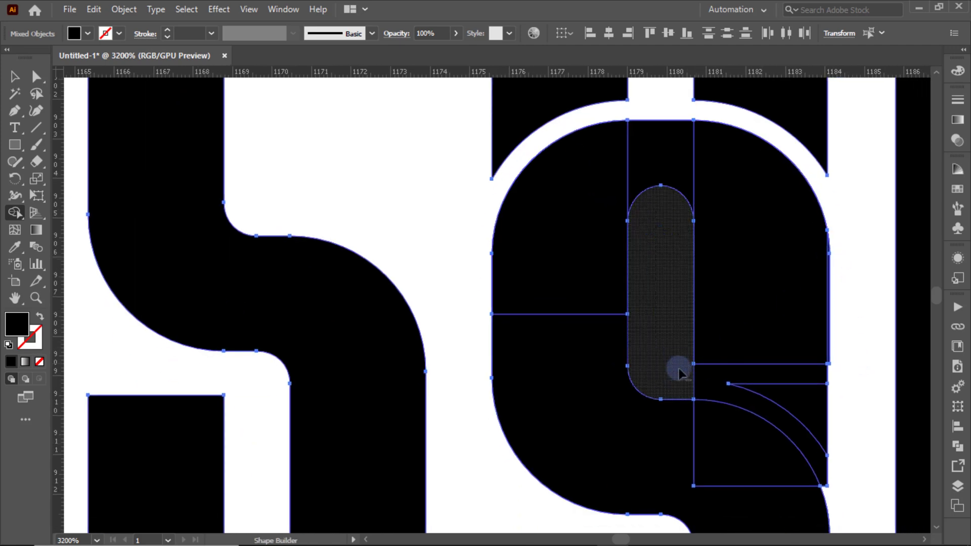
{"action": "mouse_move", "coordinate": [678, 374]}
{"action": "left_mouse_down"}
{"action": "mouse_move", "coordinate": [720, 372]}
{"action": "mouse_move", "coordinate": [789, 393]}
{"action": "left_mouse_up"}
{"action": "scroll", "coordinate": [769, 340], "scroll_direction": "down", "scroll_amount": 2}
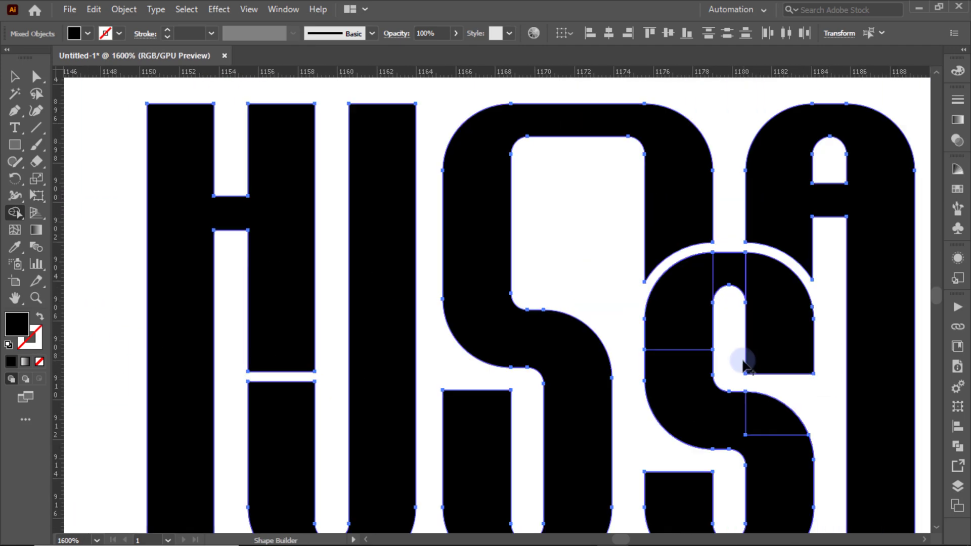
{"action": "scroll", "coordinate": [743, 363], "scroll_direction": "down", "scroll_amount": 1}
{"action": "scroll", "coordinate": [598, 364], "scroll_direction": "down", "scroll_amount": 1}
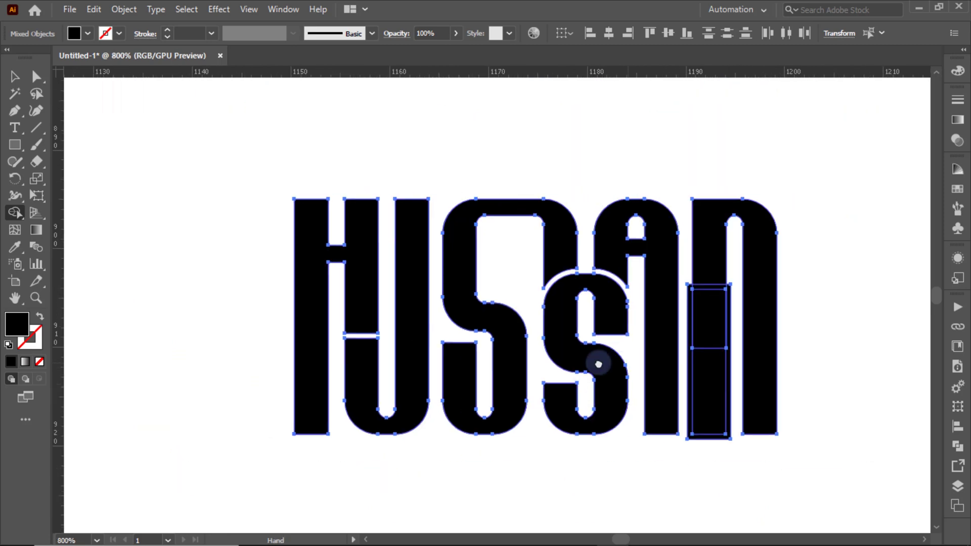
Remove the offset band around the I, leaving a gap below the N's left stem, merge the I's pieces and deselect the lettering
{"action": "scroll", "coordinate": [598, 364], "scroll_direction": "up", "scroll_amount": 4}
{"action": "left_click", "coordinate": [536, 147], "text": "alt"}
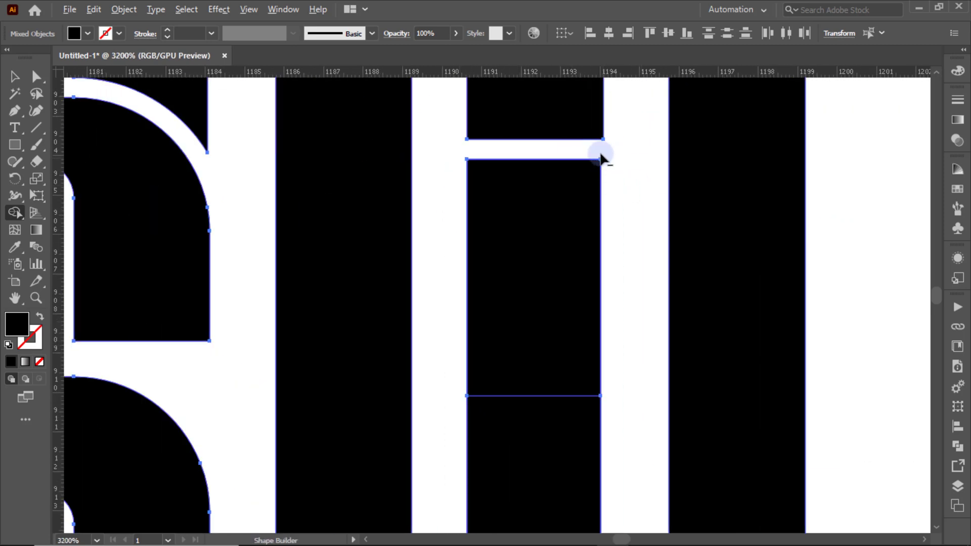
{"action": "scroll", "coordinate": [553, 178], "scroll_direction": "down", "scroll_amount": 4}
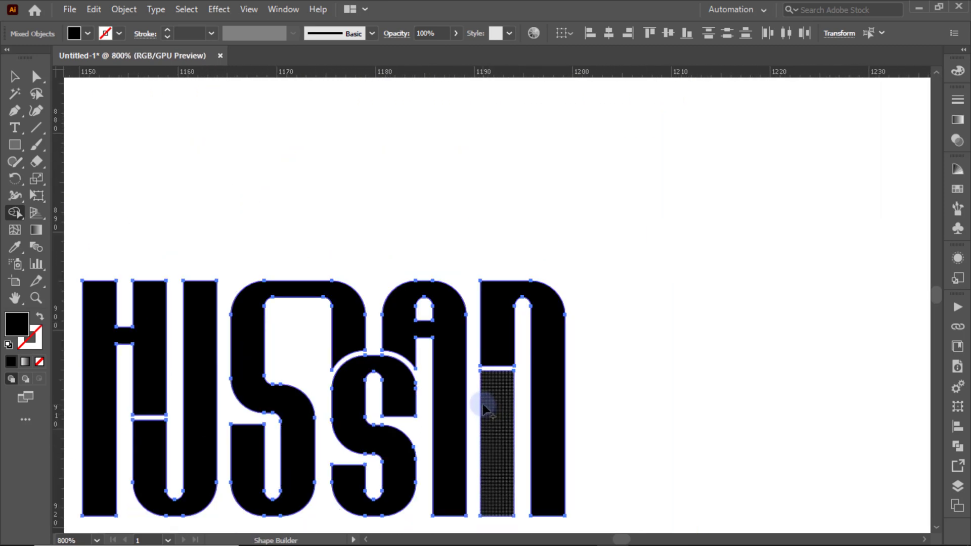
{"action": "left_click_drag", "start_coordinate": [487, 409], "coordinate": [610, 342]}
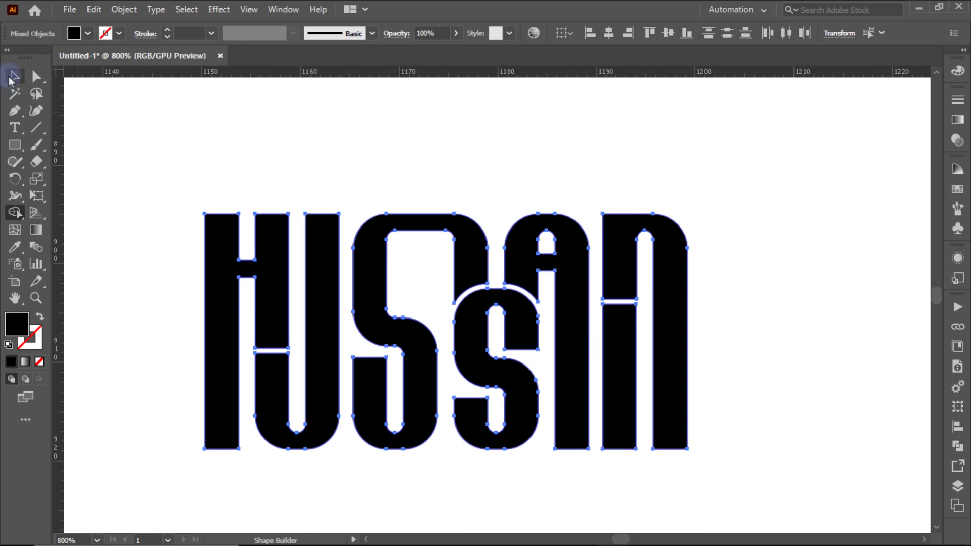
{"action": "left_click", "coordinate": [11, 77]}
{"action": "left_click", "coordinate": [329, 147]}
{"action": "scroll", "coordinate": [337, 155], "scroll_direction": "down", "scroll_amount": 1}
{"action": "left_click_drag", "start_coordinate": [340, 158], "coordinate": [405, 165]}
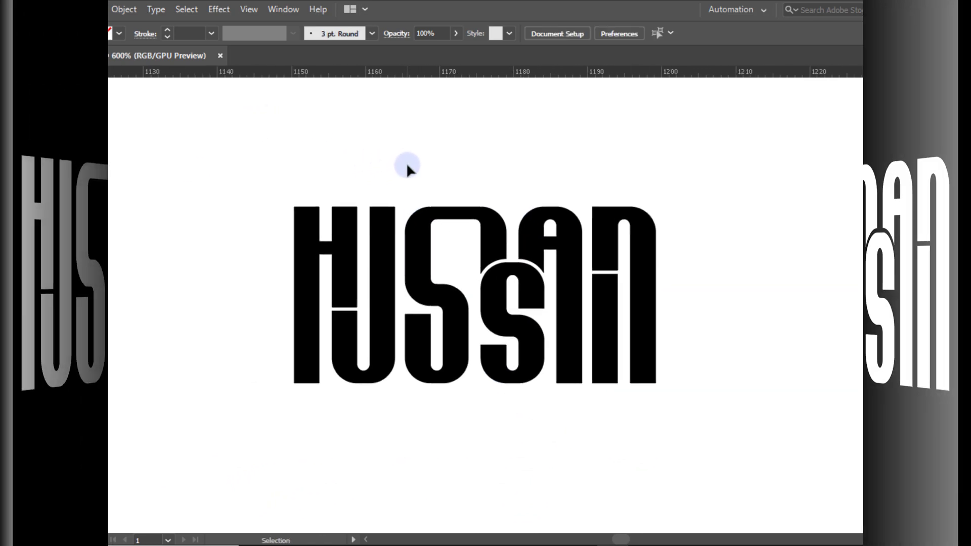